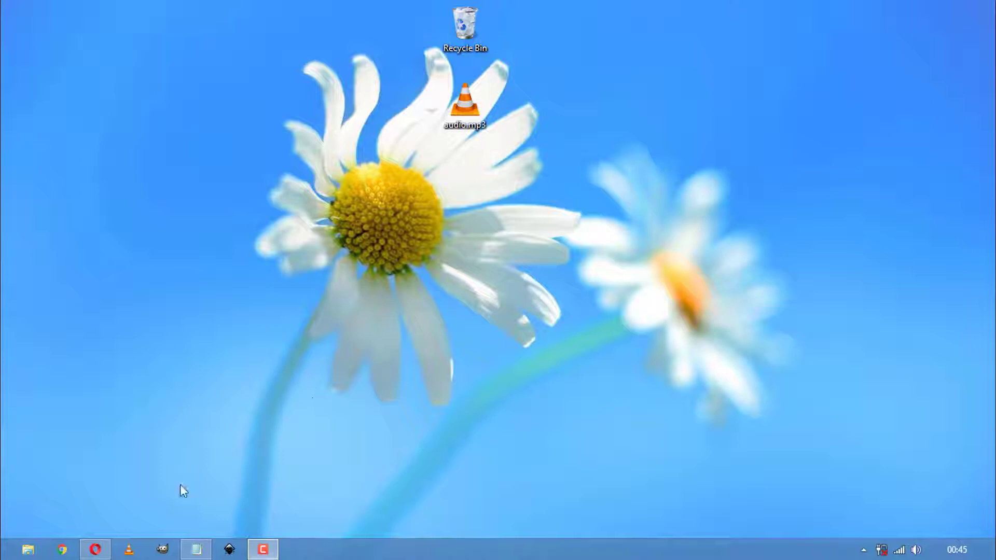
Review the Fiverr gig's Basic, Standard and Premium packages, then close the browser.
{"action": "left_click", "coordinate": [96, 550]}
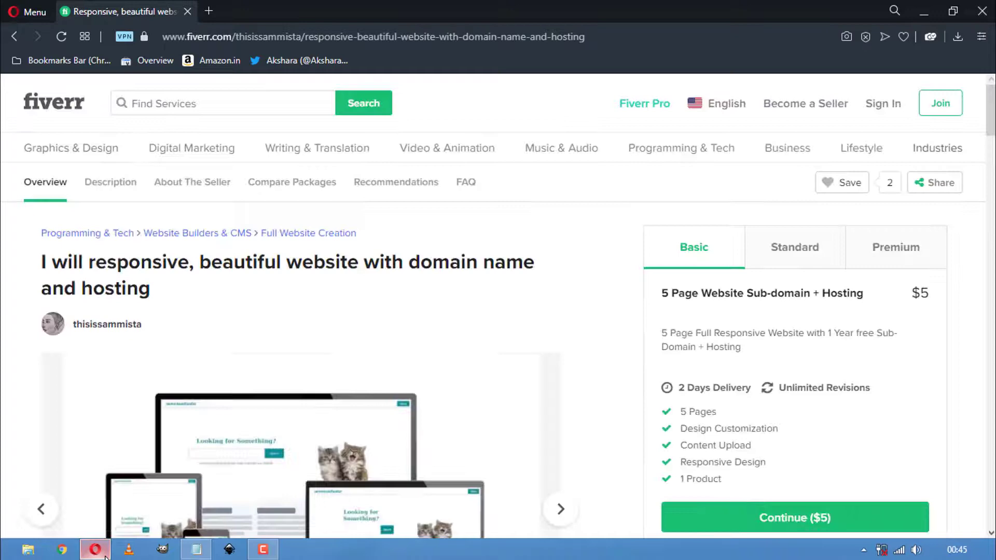
{"action": "left_click_drag", "start_coordinate": [156, 290], "coordinate": [39, 262]}
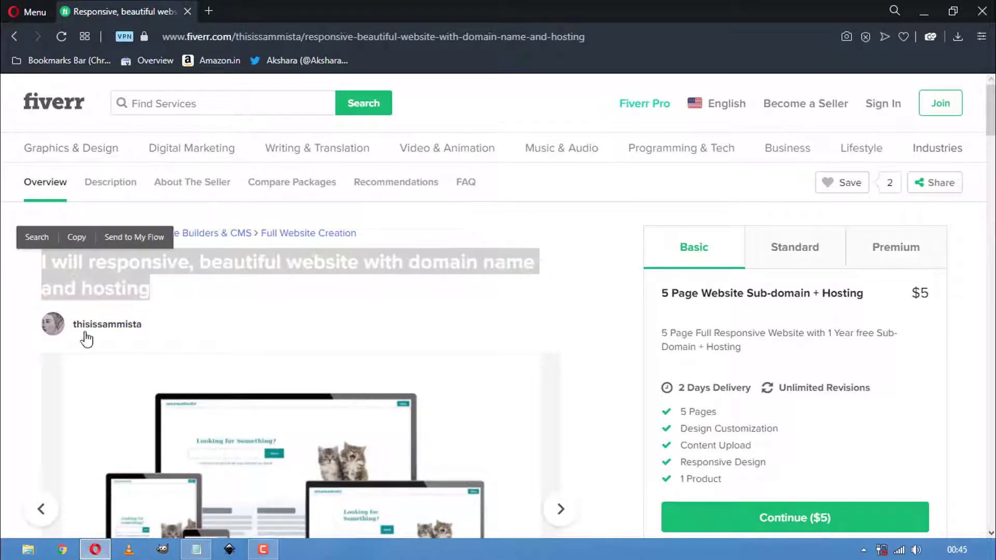
{"action": "left_click", "coordinate": [477, 302]}
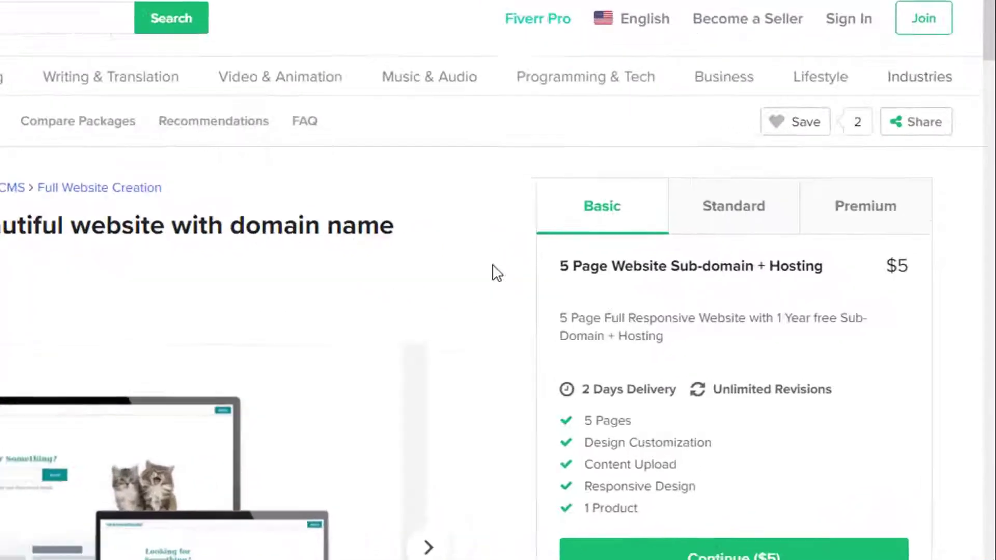
{"action": "left_click", "coordinate": [516, 114]}
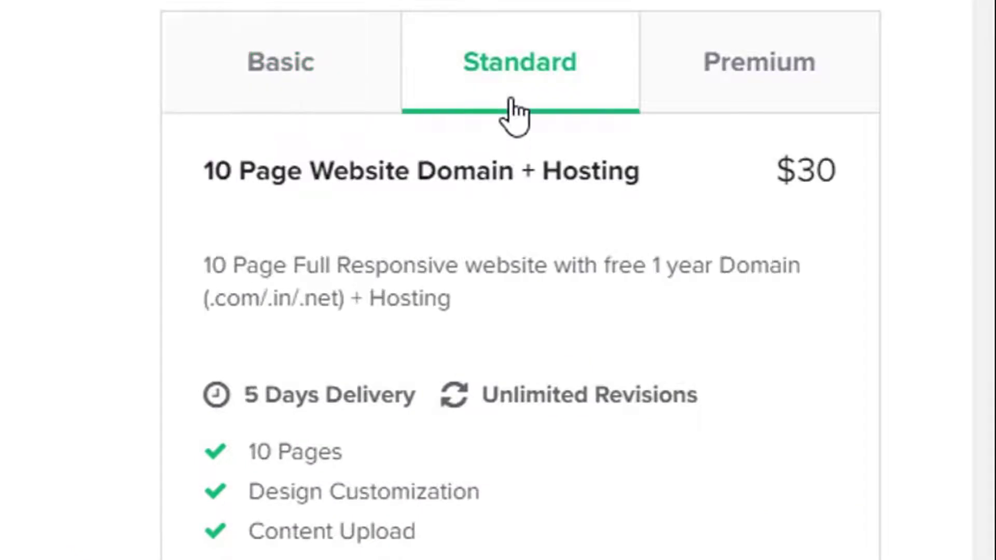
{"action": "left_click", "coordinate": [750, 121]}
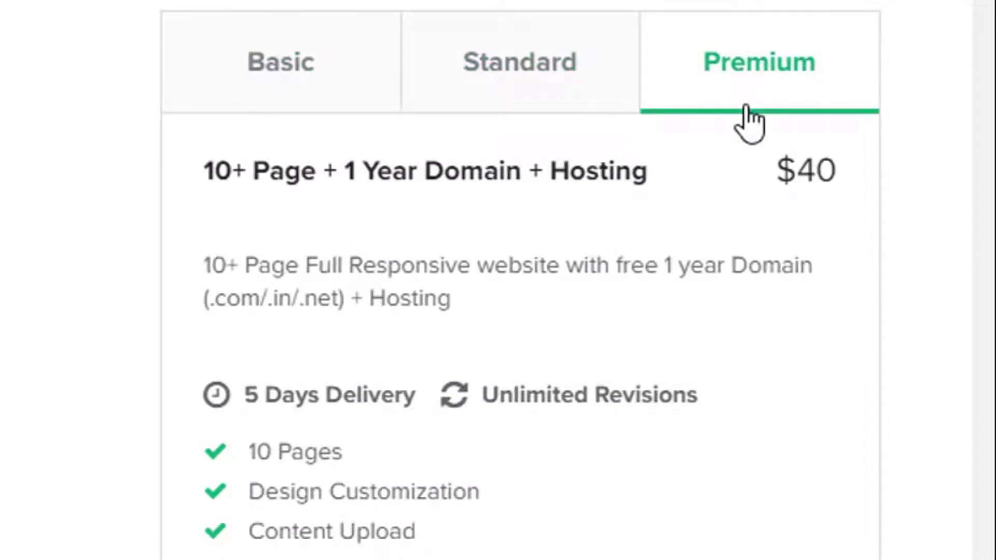
{"action": "left_click", "coordinate": [278, 115]}
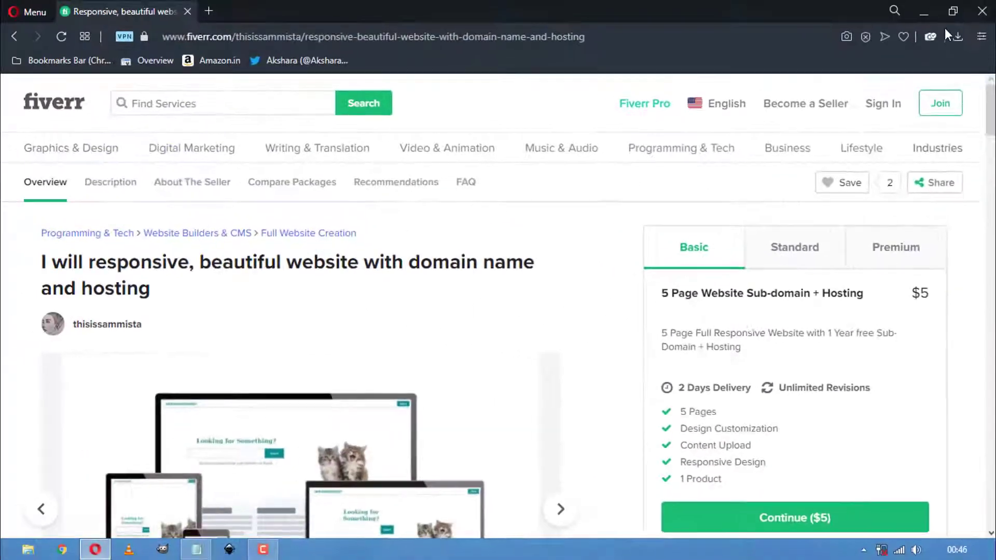
{"action": "left_click", "coordinate": [982, 12]}
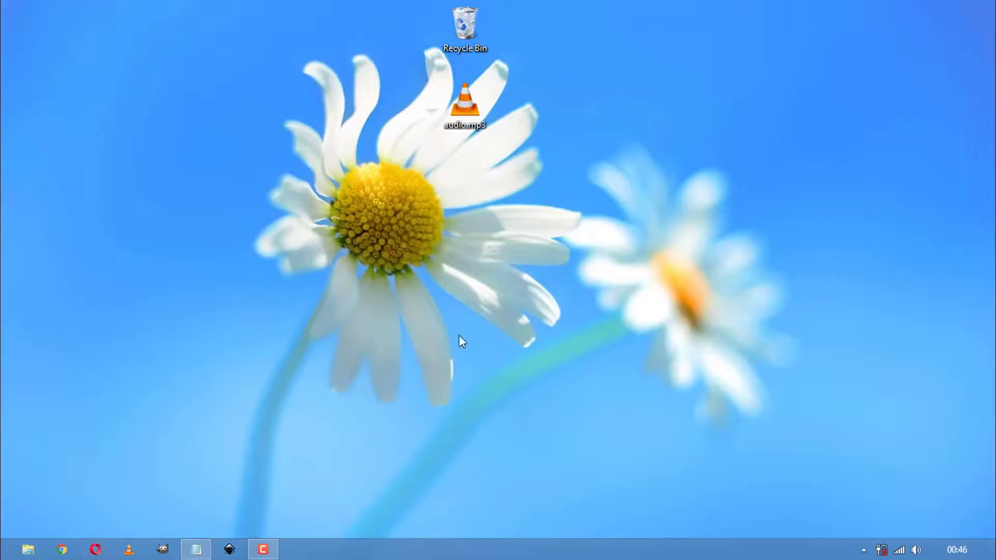
Start a new Notepad document with the html and head tags.
{"action": "left_click", "coordinate": [196, 549]}
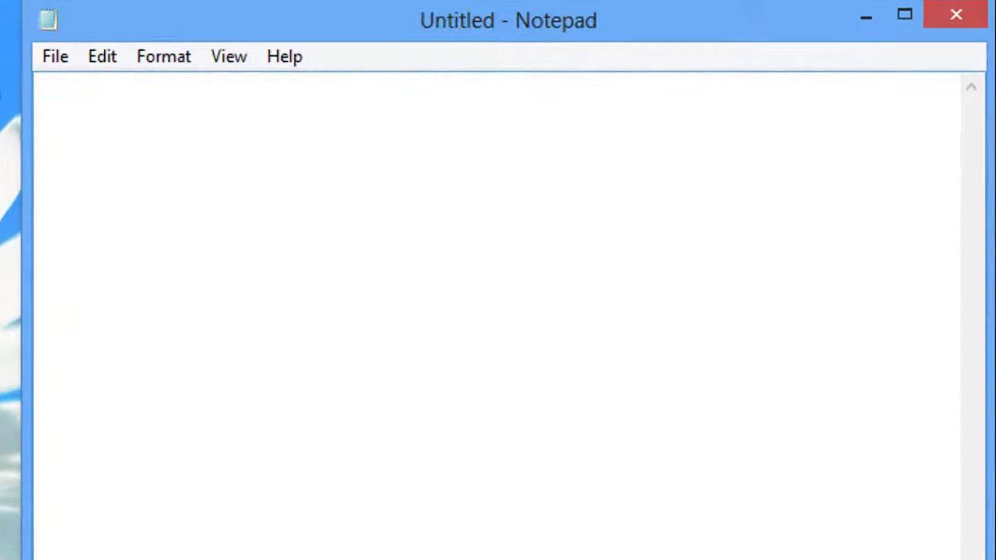
{"action": "type", "text": "HTML Syntax :"}
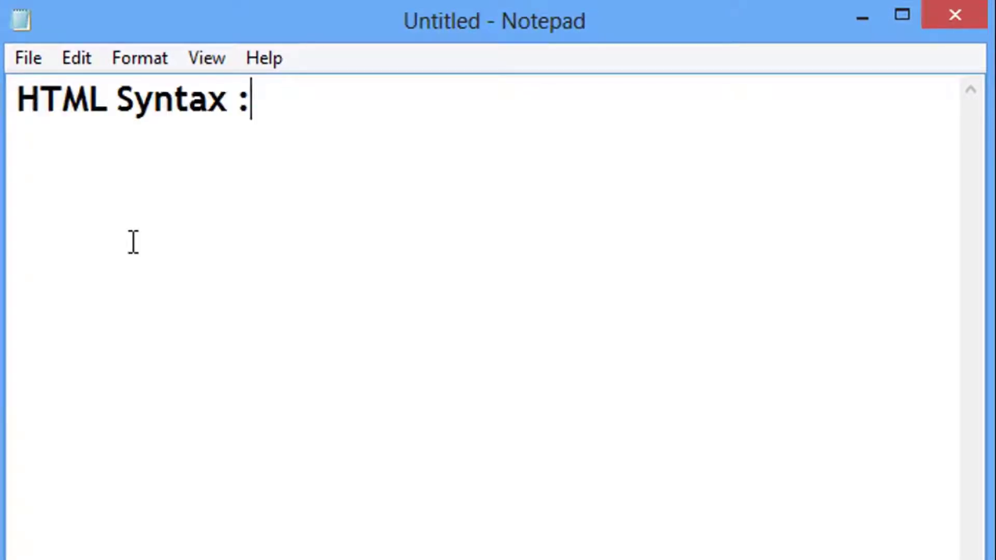
{"action": "type", "text": ")"}
{"action": "key", "text": "ctrl+a"}
{"action": "type", "text": "<html> </html>"}
{"action": "key", "text": "Up"}
{"action": "key", "text": "End"}
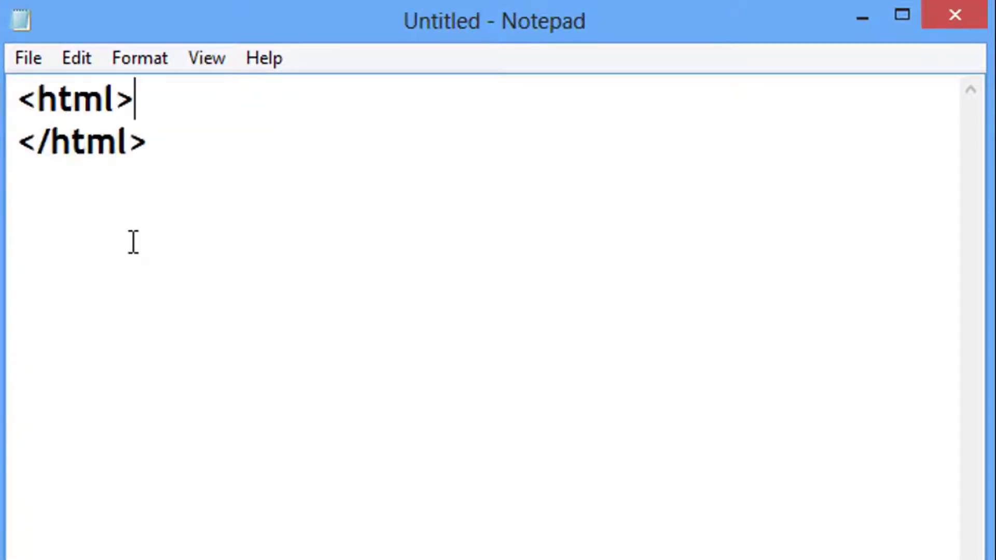
{"action": "type", "text": "<head>     </head>"}
{"action": "key", "text": "Up"}
{"action": "key", "text": "End"}
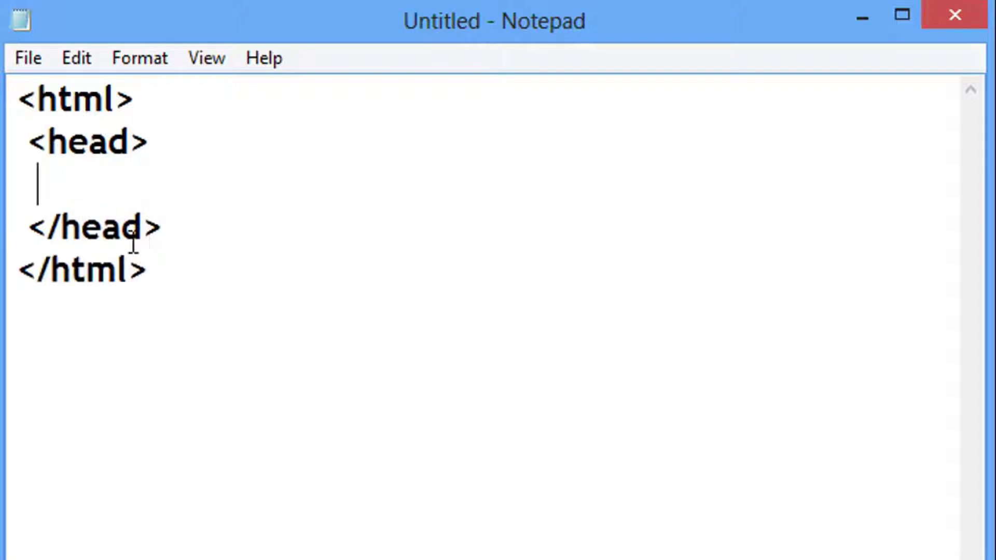
{"action": "type", "text": "<title></title>"}
Add the title 'Audio Tags in HTML' and a body holding <audio> </audio>.
{"action": "key", "text": "Left"}
{"action": "key", "text": "Left"}
{"action": "key", "text": "Left"}
{"action": "type", "text": "Audio Ta"}
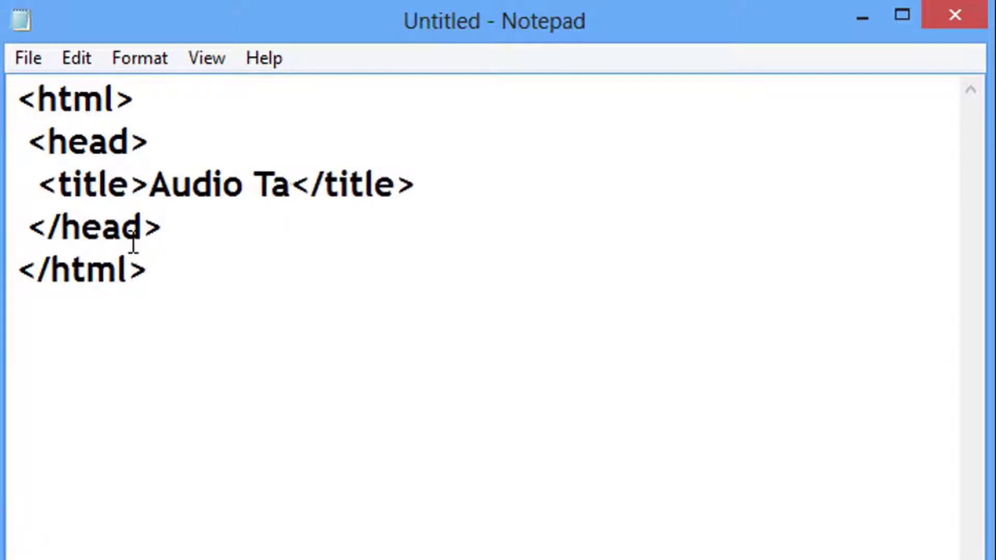
{"action": "type", "text": "gs in HTML</title>  </head>  <body> "}
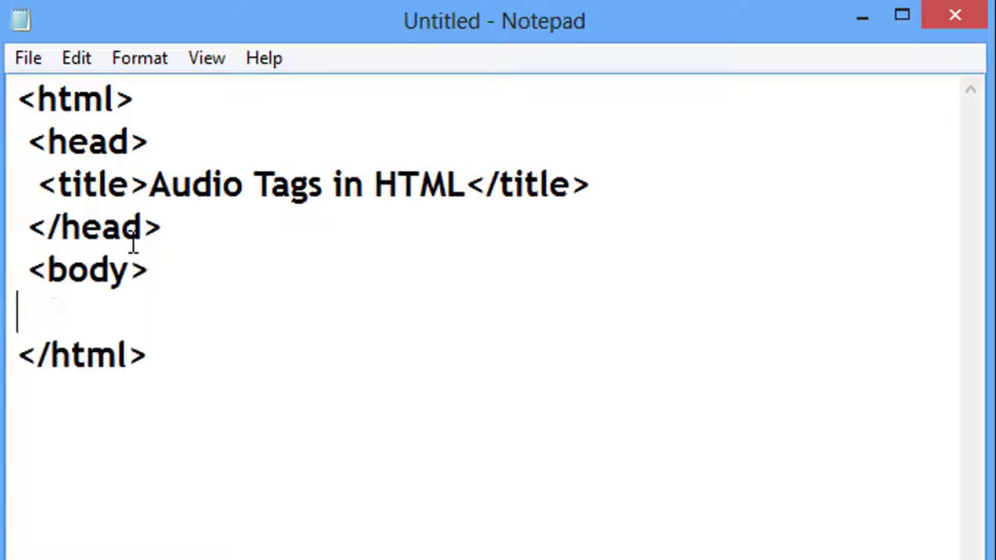
{"action": "type", "text": " </body>"}
{"action": "key", "text": "Up"}
{"action": "key", "text": "End"}
{"action": "key", "text": "Return"}
{"action": "key", "text": "Return"}
{"action": "key", "text": "Up"}
{"action": "key", "text": "Up"}
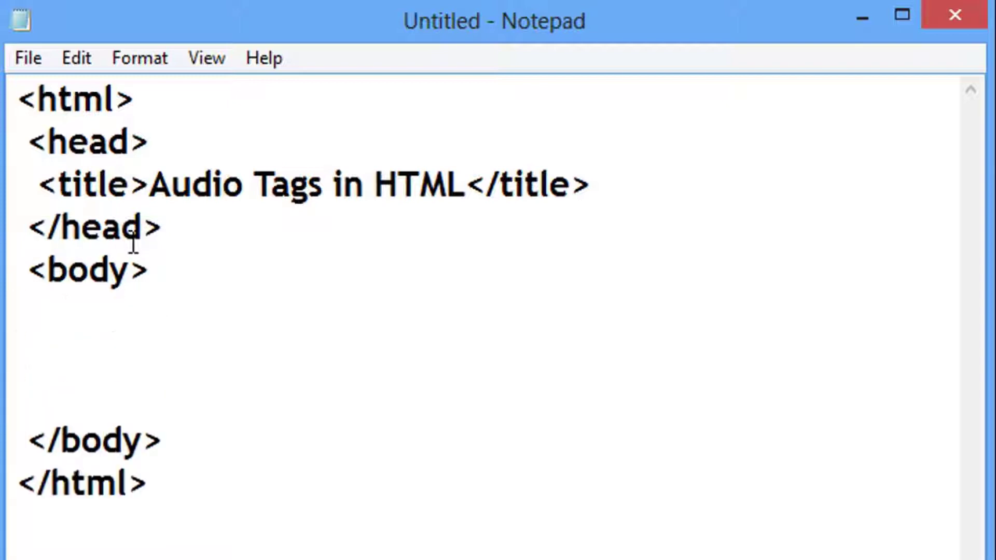
{"action": "type", "text": "DONE :)"}
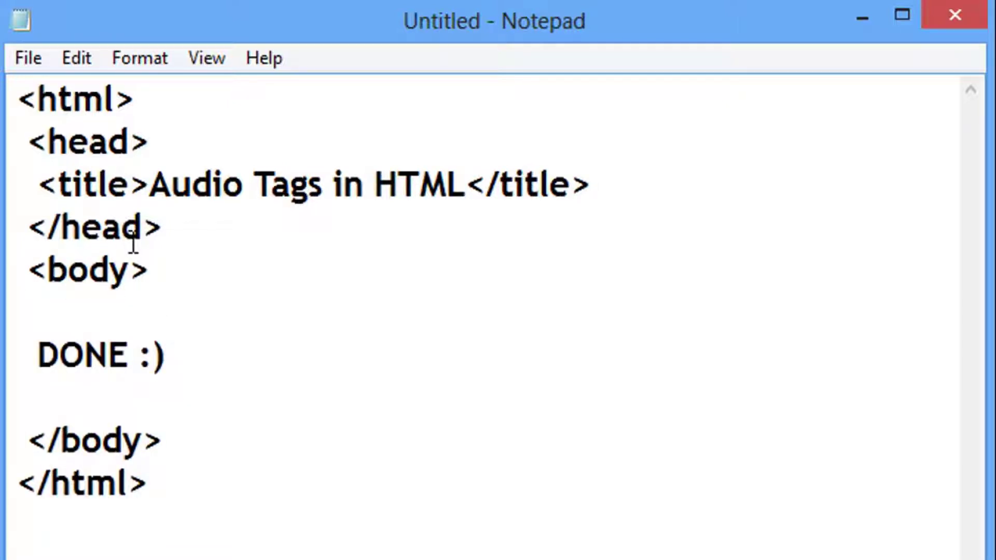
{"action": "key", "text": "shift+Home"}
{"action": "type", "text": "<audio"}
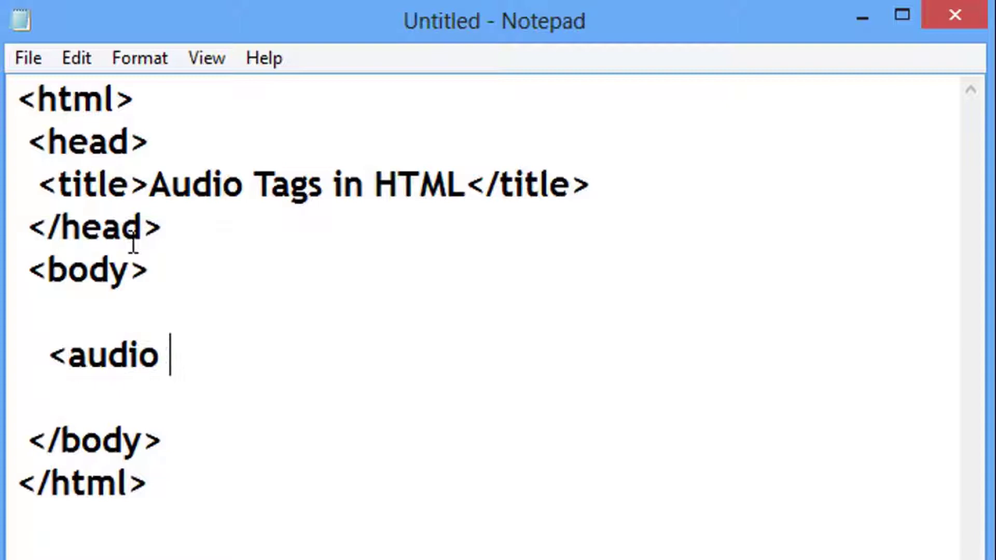
{"action": "key", "text": "BackSpace"}
{"action": "type", "text": "> </au"}
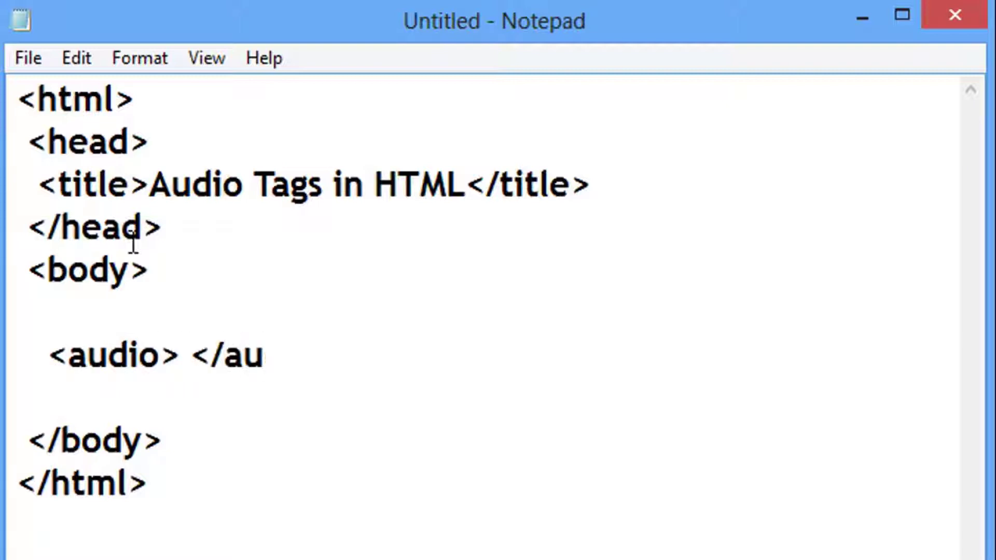
{"action": "type", "text": "dio>"}
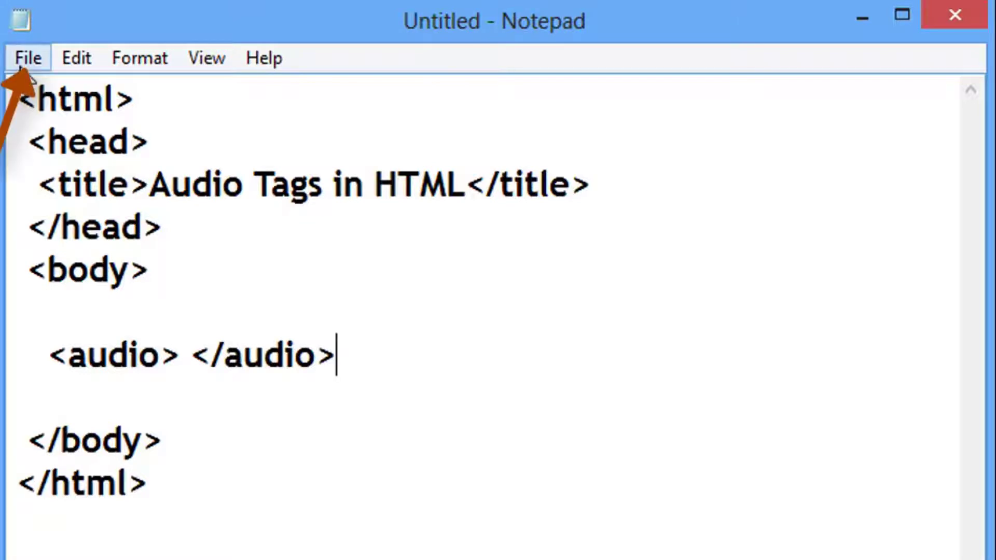
Save the Notepad document to the Desktop as index.html.
{"action": "left_click", "coordinate": [28, 58]}
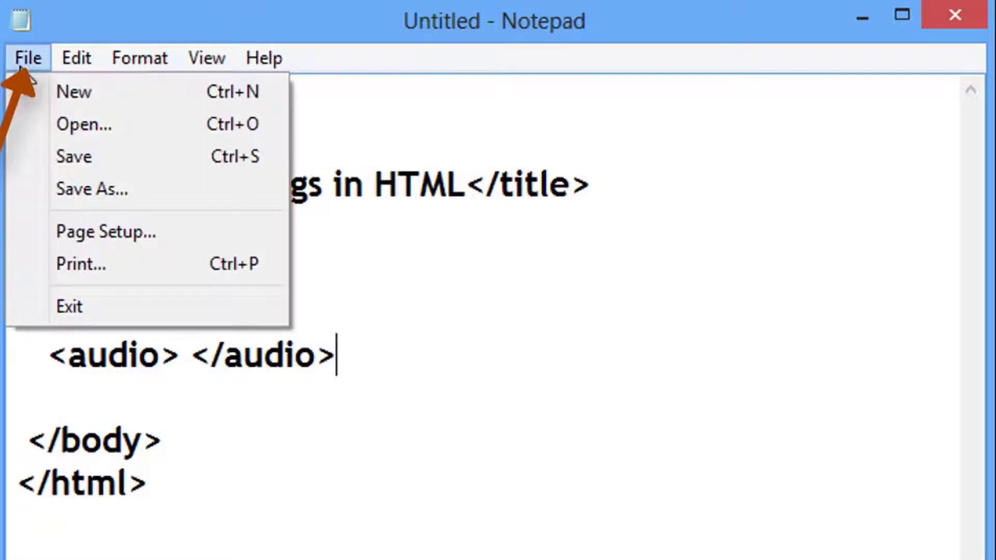
{"action": "left_click", "coordinate": [116, 155]}
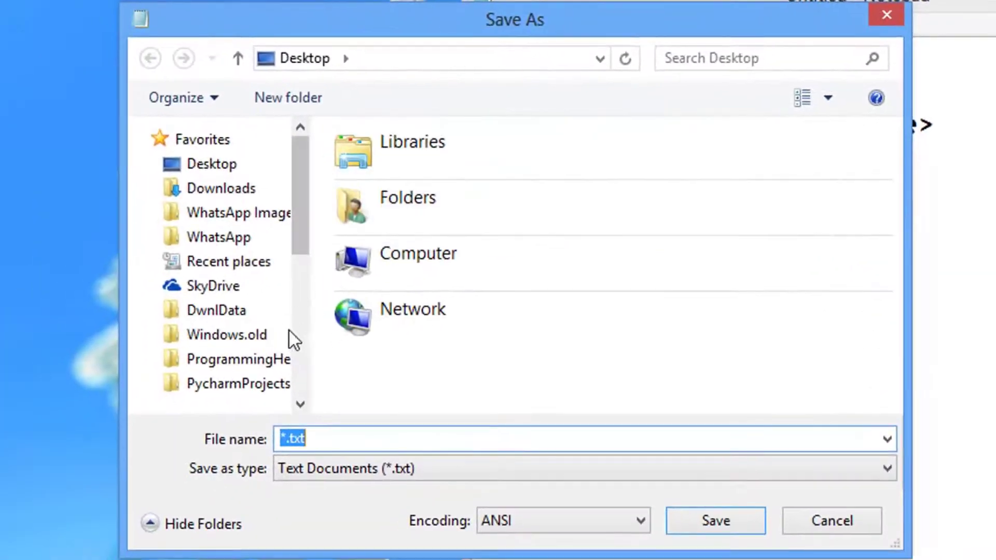
{"action": "left_click", "coordinate": [233, 166]}
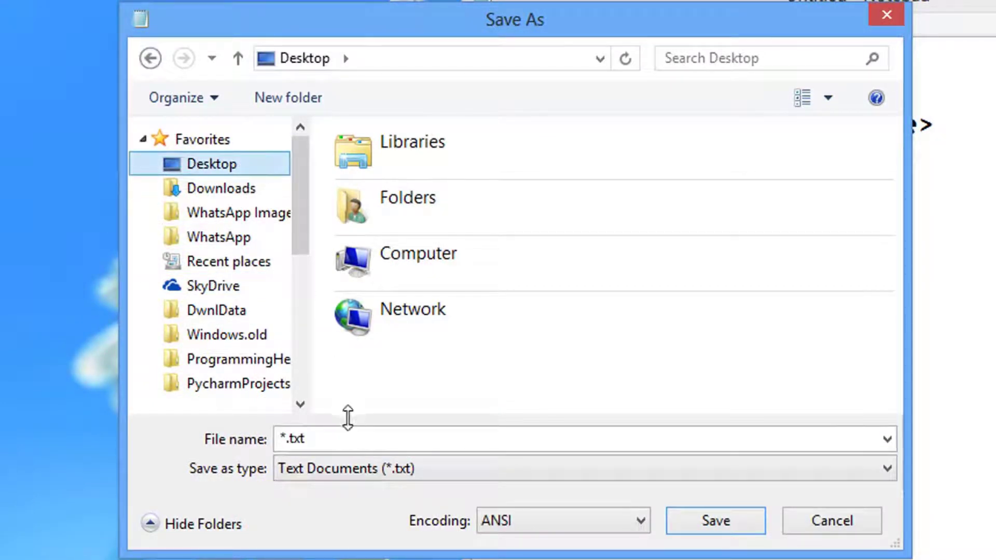
{"action": "left_click", "coordinate": [360, 438]}
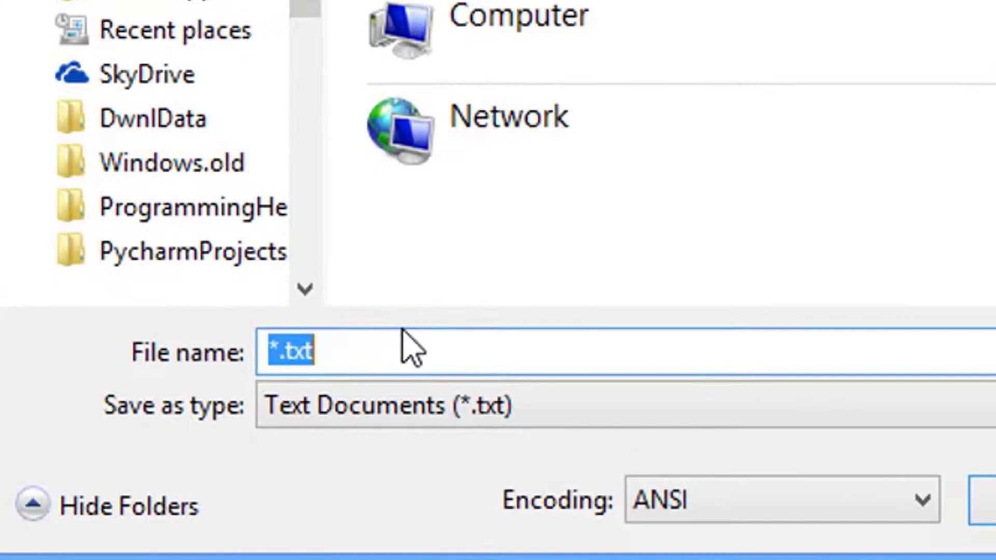
{"action": "type", "text": "index"}
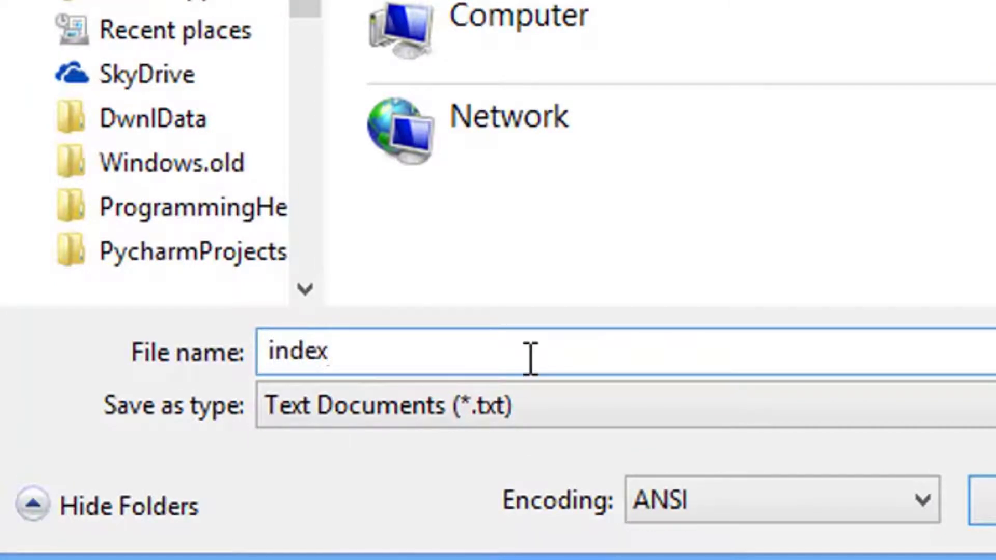
{"action": "type", "text": ".html"}
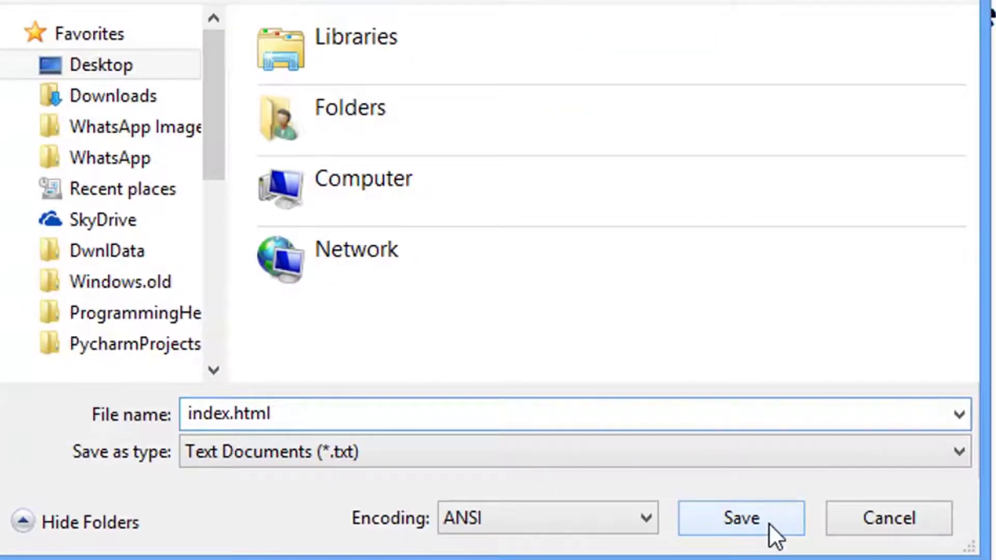
{"action": "left_click", "coordinate": [741, 519]}
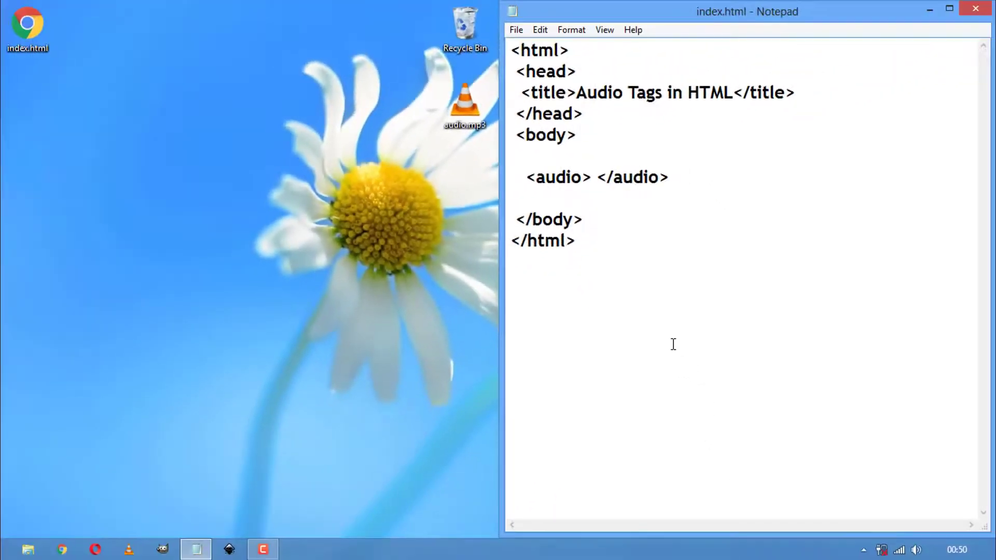
Place index.html beside audio.mp3 and add controls src="Path Here" to the audio tag.
{"action": "left_click", "coordinate": [29, 32]}
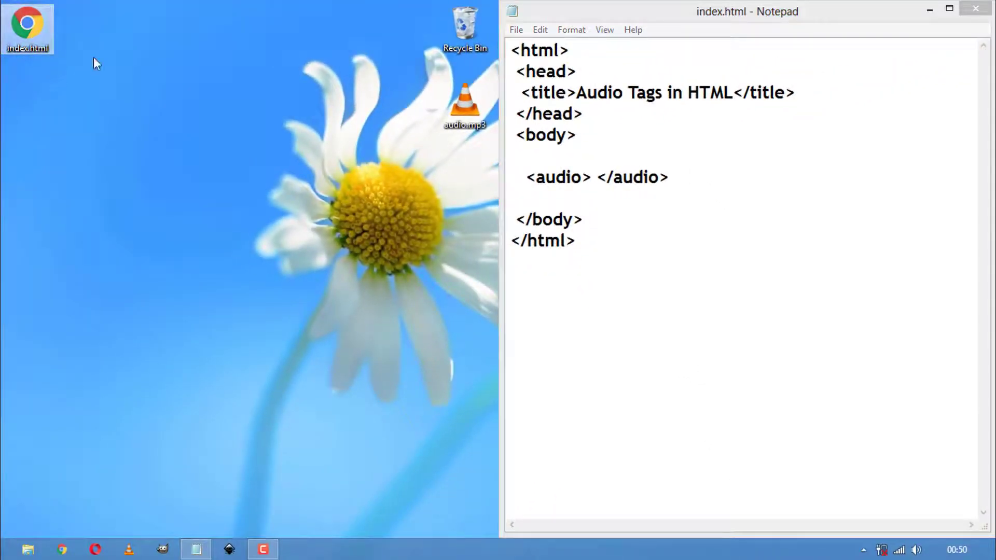
{"action": "mouse_move", "coordinate": [94, 57]}
{"action": "left_mouse_down"}
{"action": "mouse_move", "coordinate": [477, 168]}
{"action": "mouse_move", "coordinate": [467, 176]}
{"action": "left_mouse_up"}
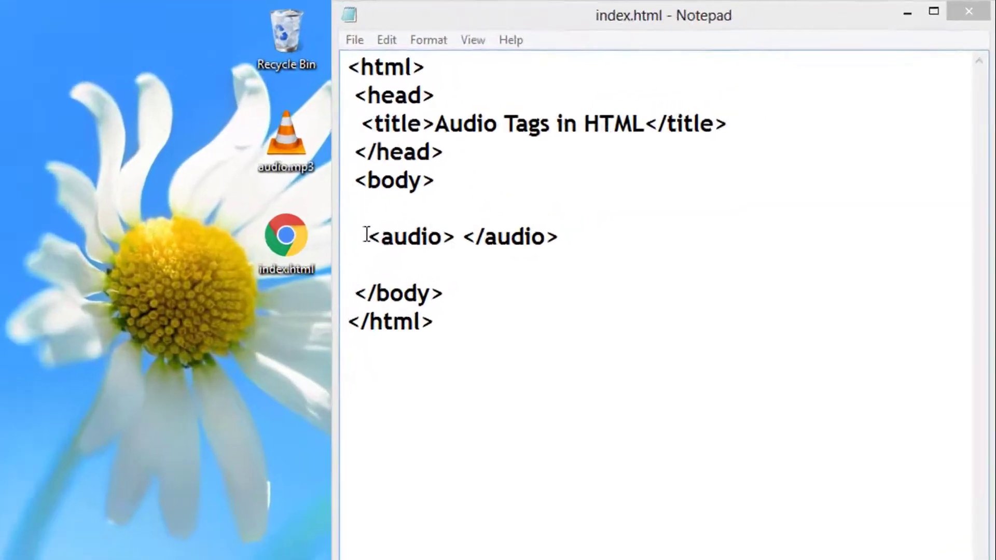
{"action": "left_click_drag", "start_coordinate": [526, 178], "coordinate": [592, 178]}
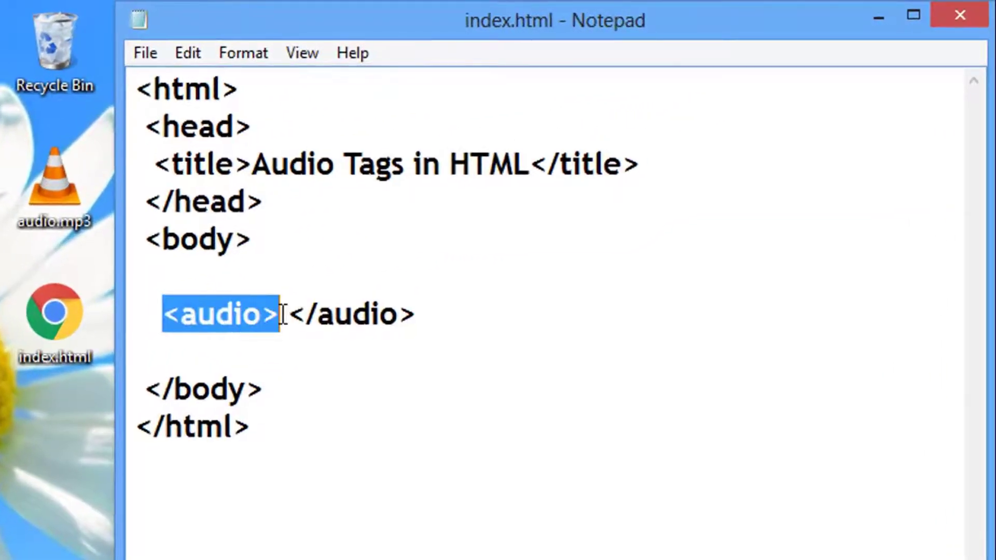
{"action": "left_click", "coordinate": [267, 314]}
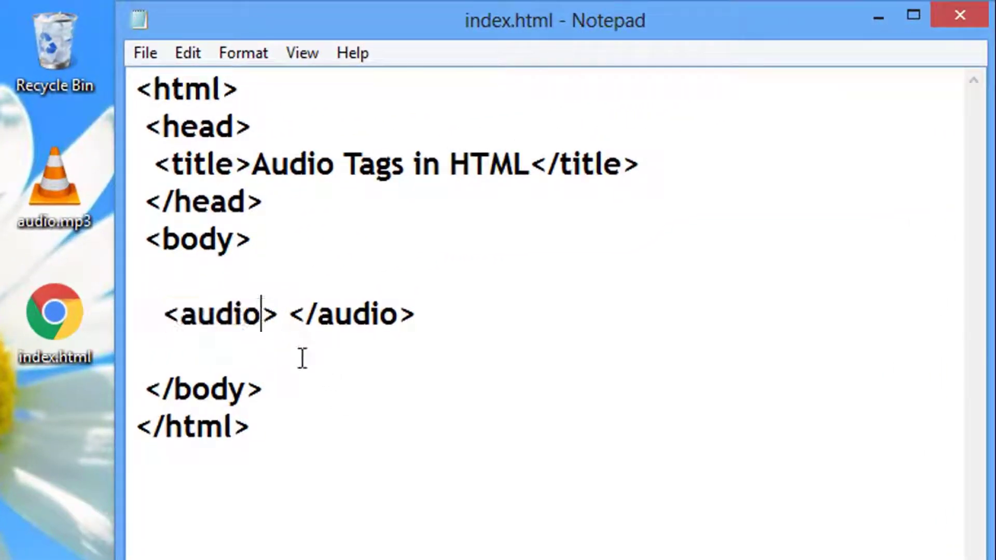
{"action": "type", "text": "controls"}
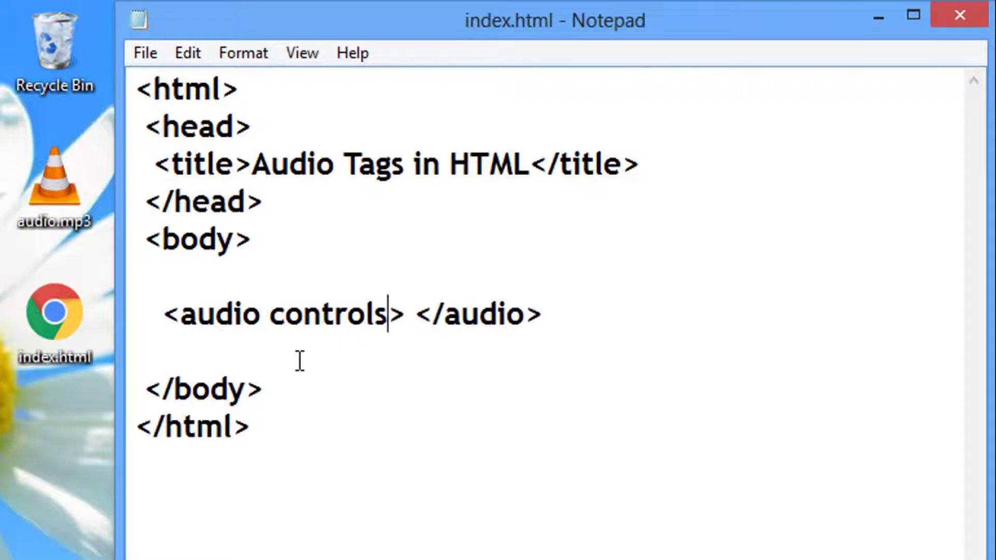
{"action": "type", "text": " src"}
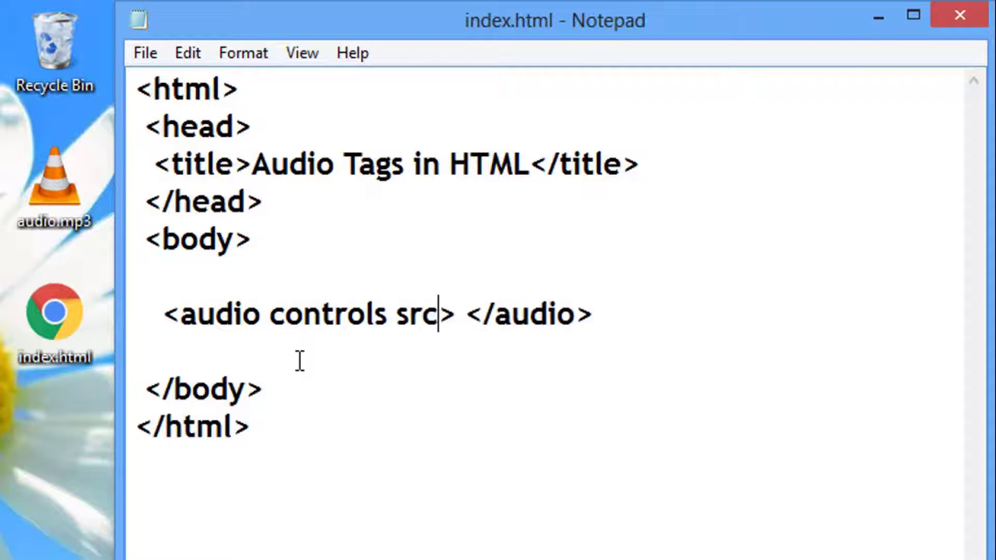
{"action": "type", "text": "=\"\""}
{"action": "key", "text": "Left"}
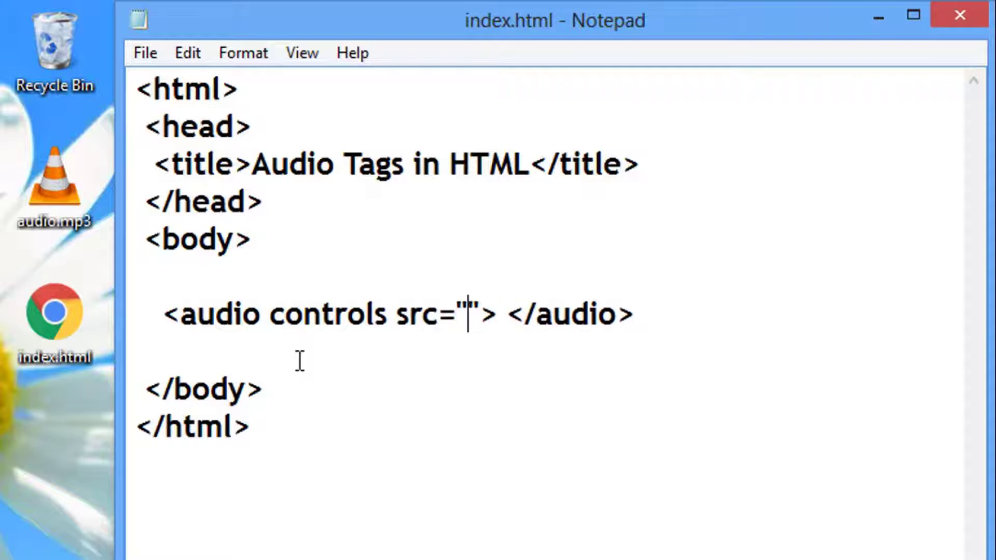
{"action": "type", "text": "Path Her"}
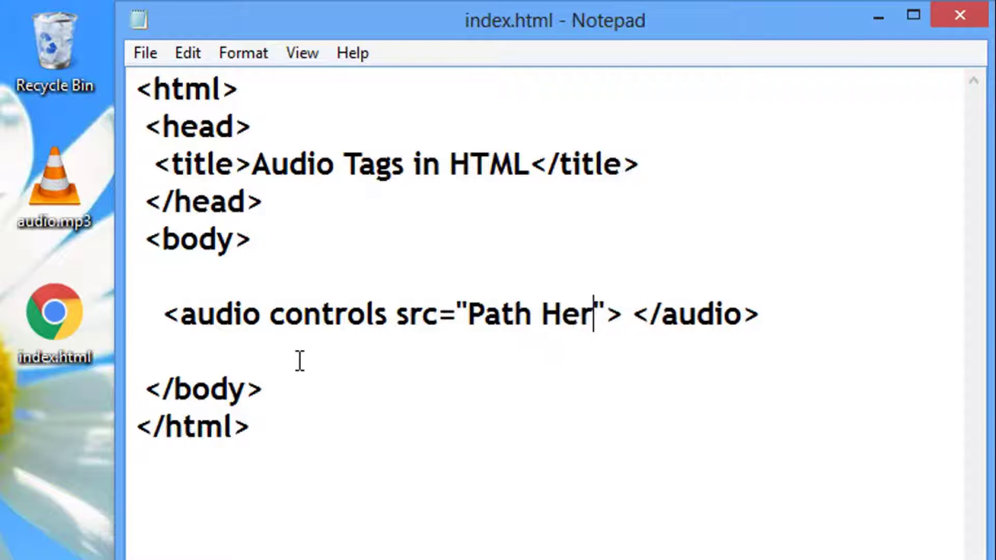
{"action": "type", "text": "e"}
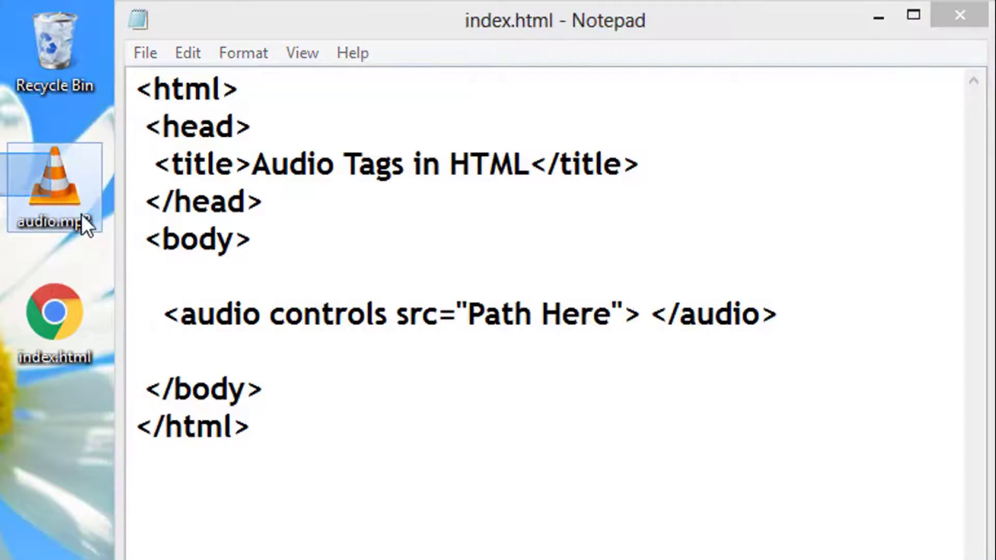
Select audio.mp3 and index.html on the desktop, then the Path Here placeholder.
{"action": "left_click_drag", "start_coordinate": [3, 321], "coordinate": [44, 338]}
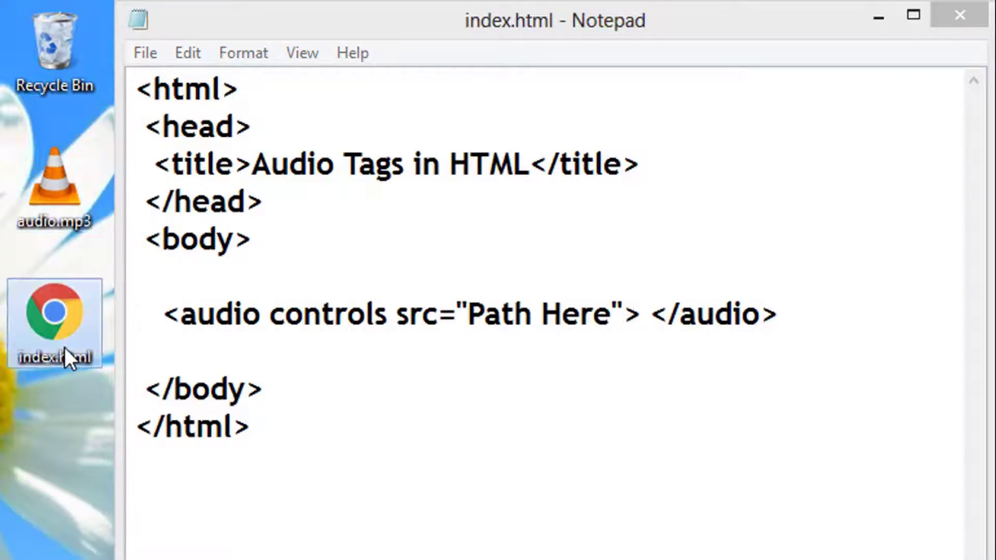
{"action": "left_click_drag", "start_coordinate": [16, 234], "coordinate": [118, 358]}
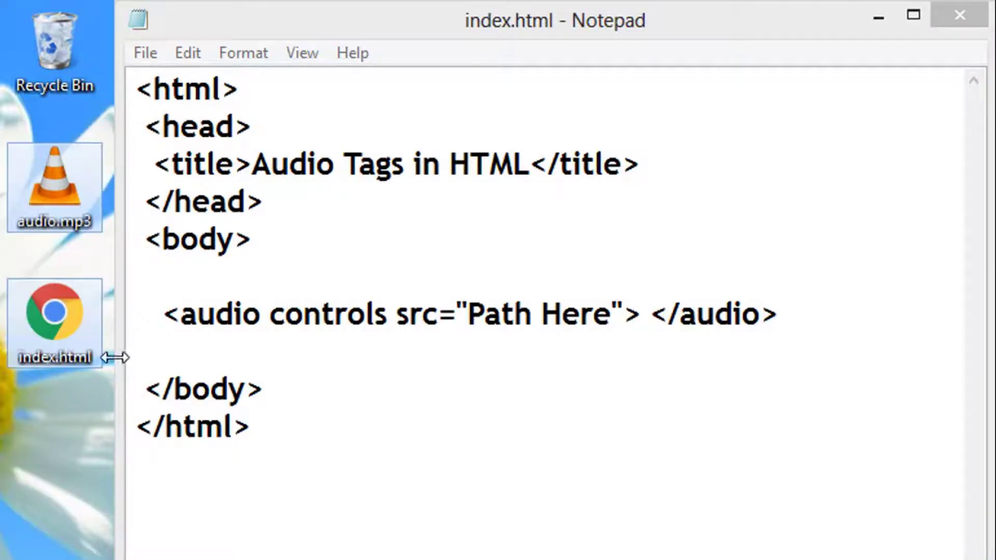
{"action": "left_click_drag", "start_coordinate": [467, 314], "coordinate": [613, 313]}
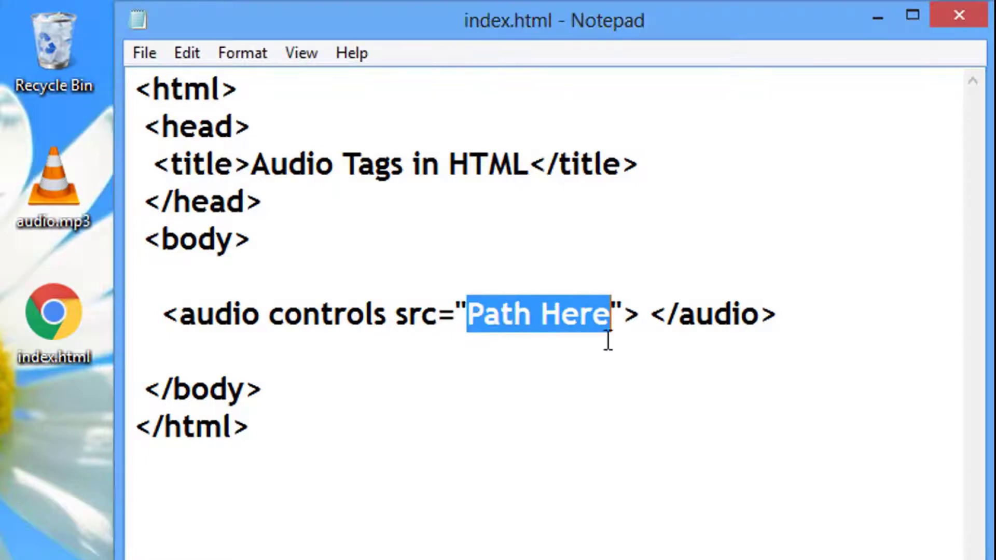
{"action": "type", "text": "a"}
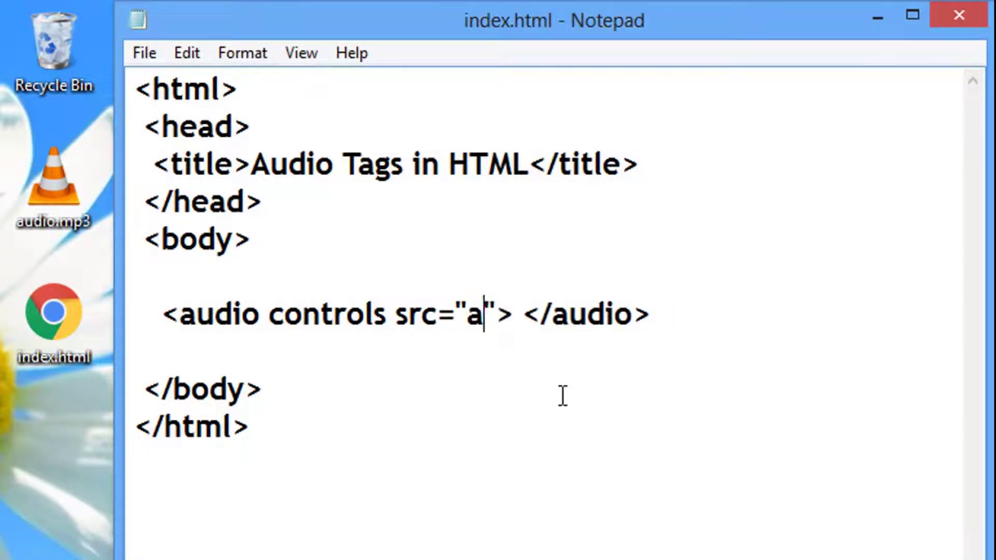
{"action": "type", "text": "udio."}
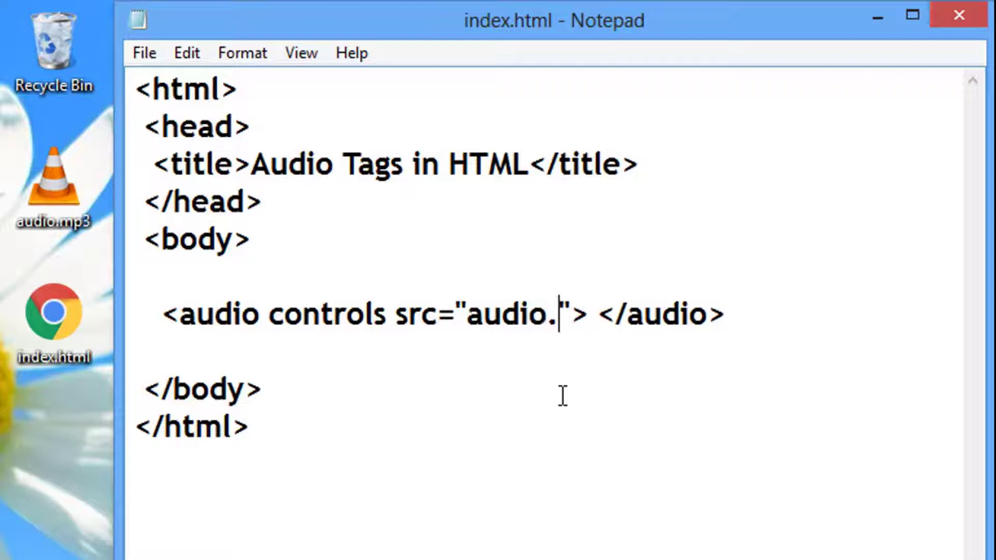
{"action": "type", "text": "mp3"}
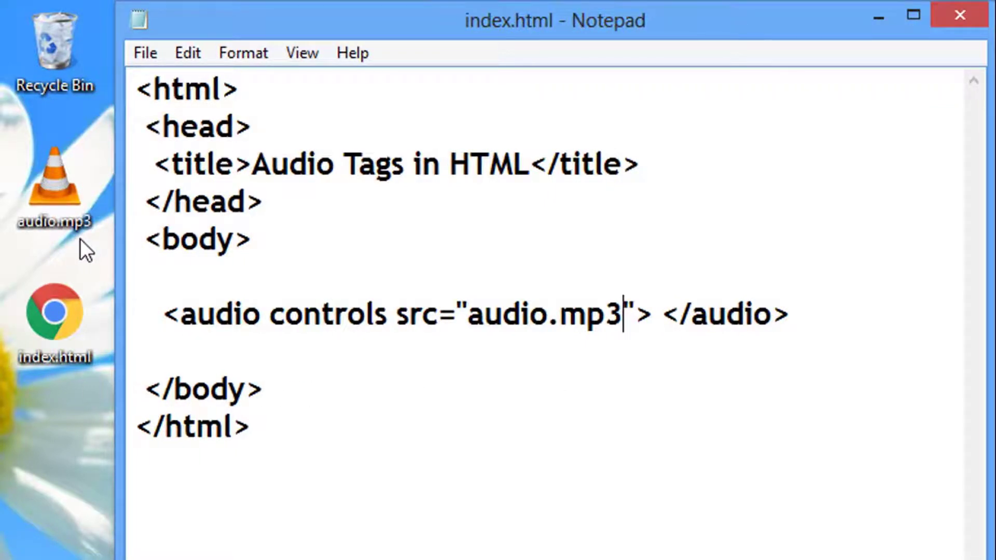
Open audio.mp3's Properties and highlight its .mp3 extension.
{"action": "right_click", "coordinate": [58, 187]}
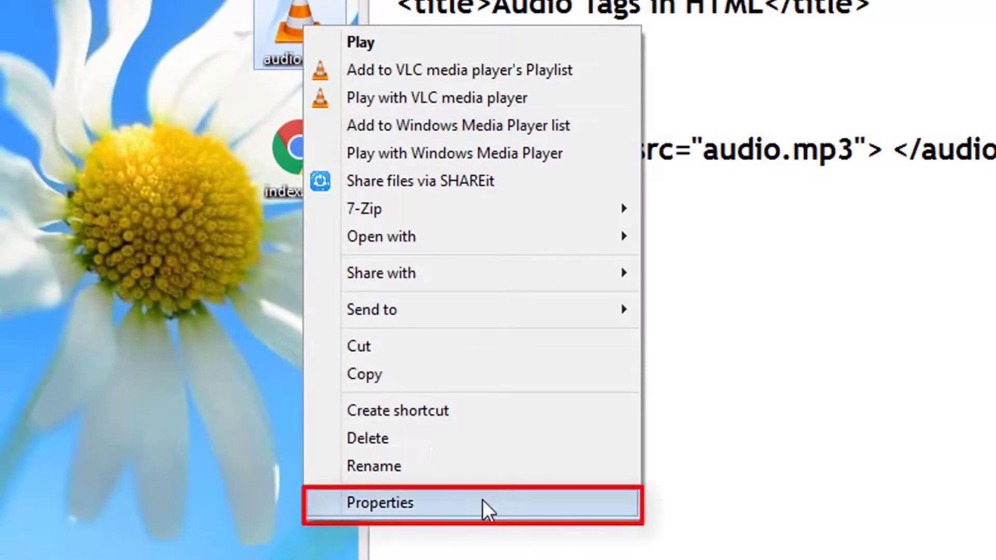
{"action": "left_click", "coordinate": [483, 499]}
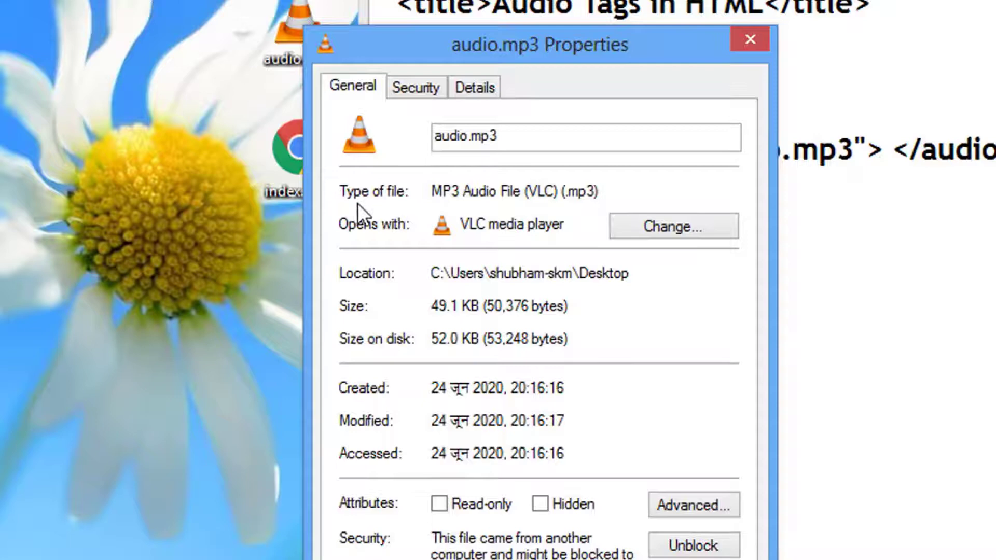
{"action": "left_click_drag", "start_coordinate": [564, 192], "coordinate": [613, 195]}
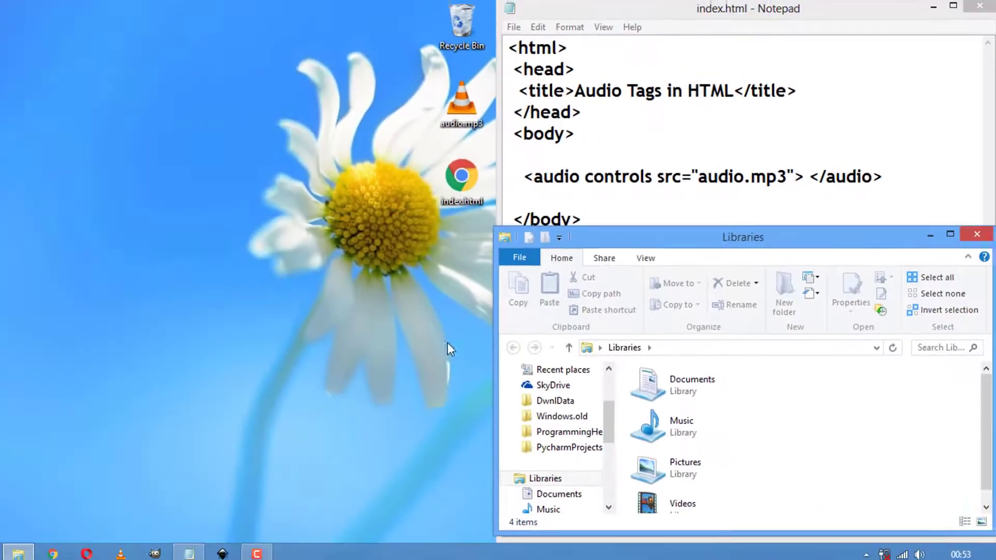
Open the Properties of song.mp3 in the Music library.
{"action": "double_click", "coordinate": [649, 424]}
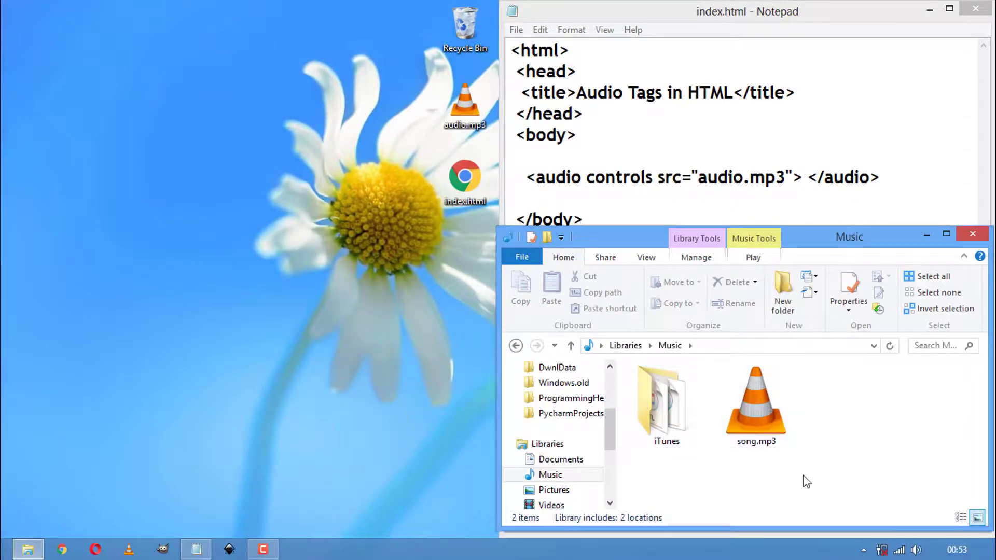
{"action": "left_click", "coordinate": [749, 389]}
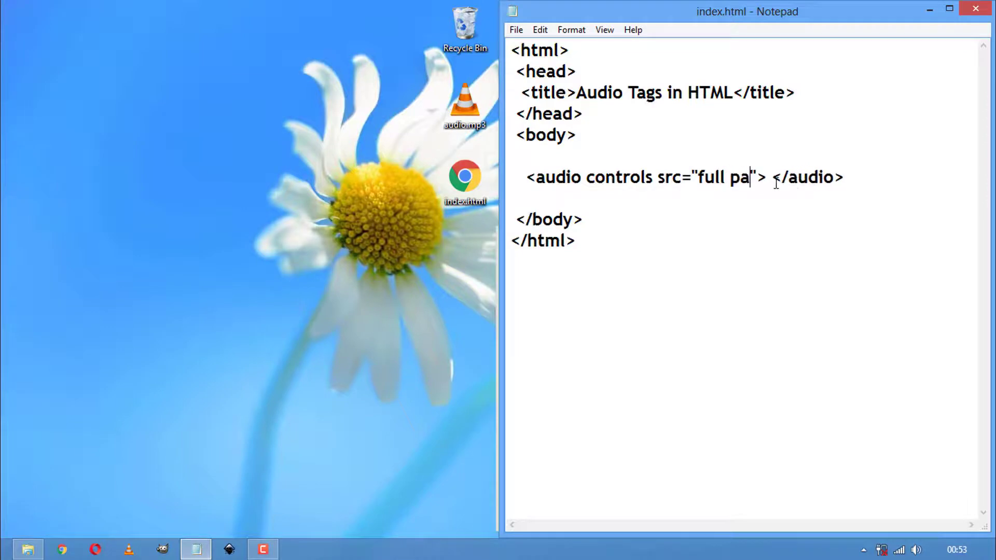
{"action": "type", "text": "th"}
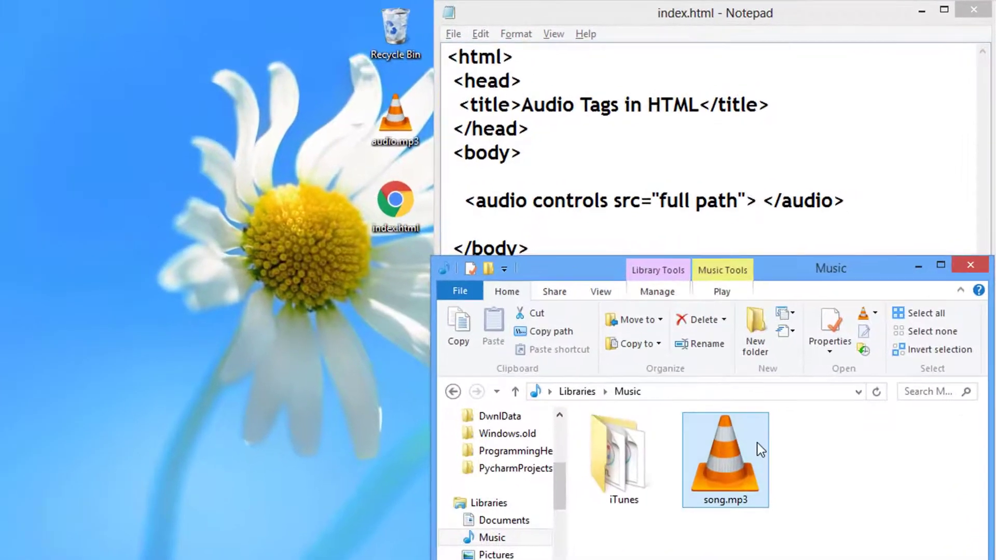
{"action": "right_click", "coordinate": [757, 443]}
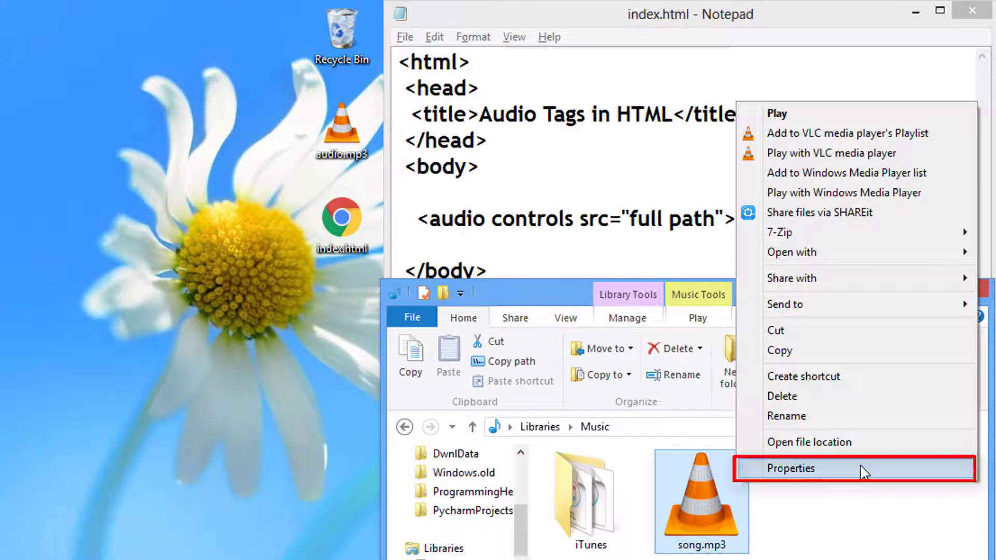
{"action": "left_click", "coordinate": [864, 473]}
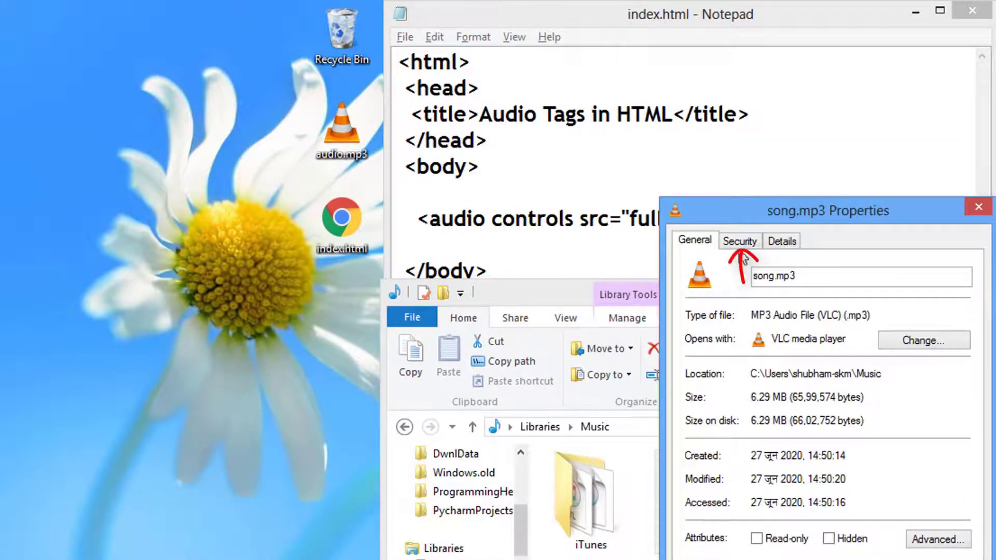
Copy song.mp3's full path from the Security tab, then close Properties.
{"action": "left_click", "coordinate": [739, 241]}
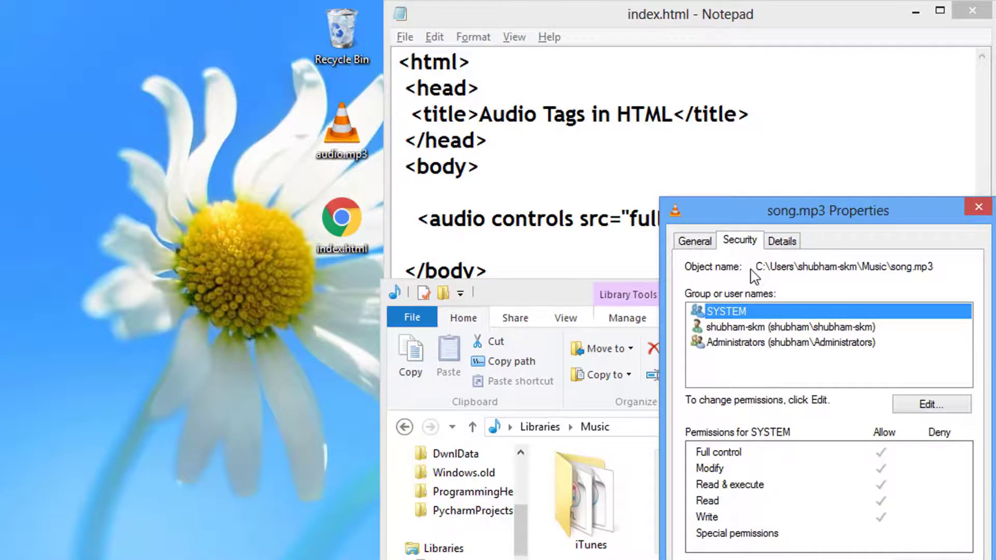
{"action": "left_click_drag", "start_coordinate": [756, 267], "coordinate": [933, 266]}
{"action": "key", "text": "ctrl+c"}
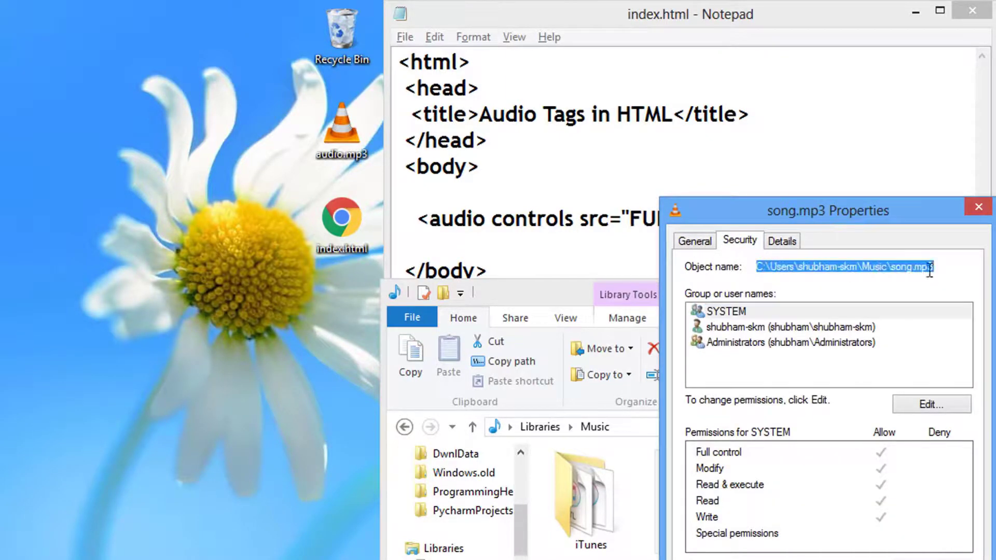
{"action": "right_click", "coordinate": [913, 270]}
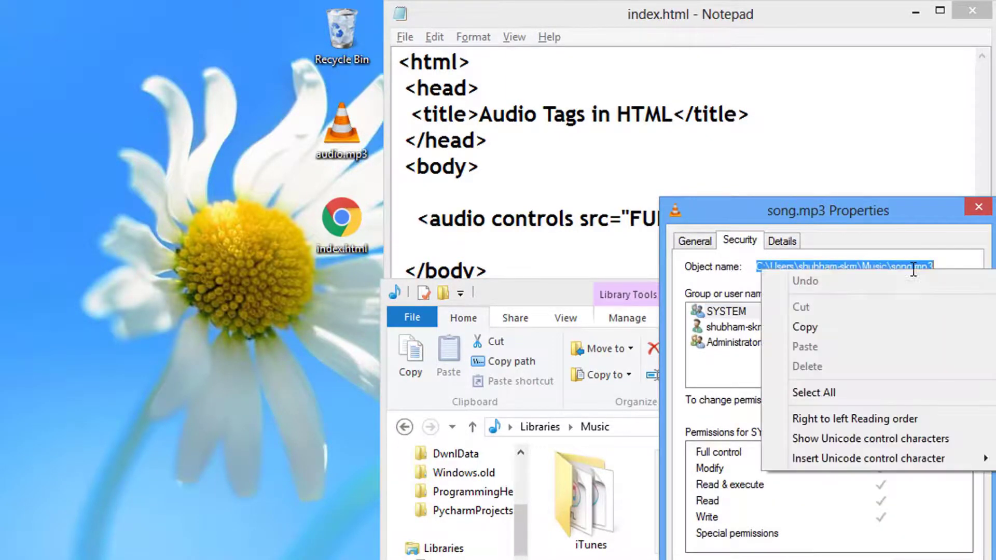
{"action": "left_click", "coordinate": [864, 338]}
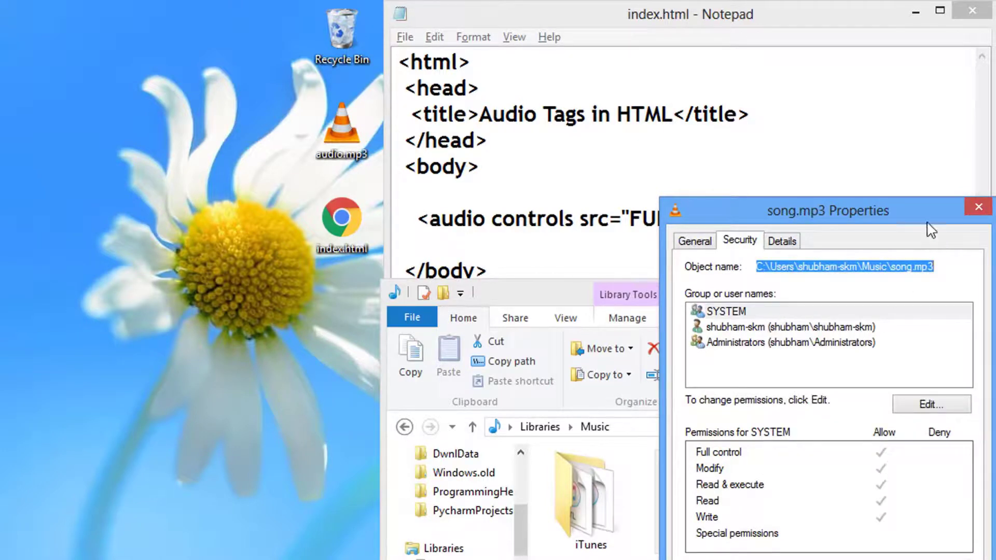
{"action": "left_click", "coordinate": [980, 212]}
Replace the FULL Path placeholder in src with the copied song.mp3 path.
{"action": "left_click", "coordinate": [737, 224]}
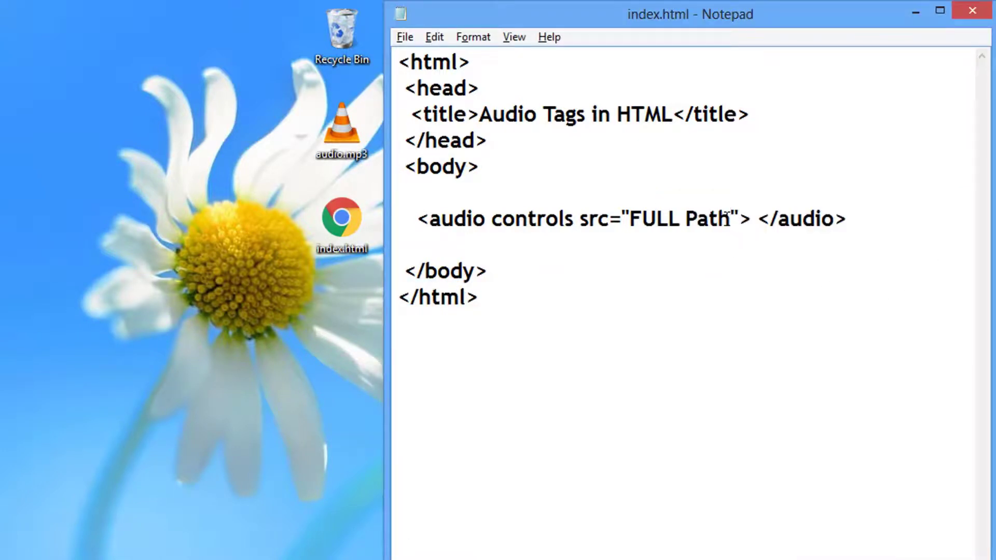
{"action": "left_click_drag", "start_coordinate": [731, 219], "coordinate": [631, 221]}
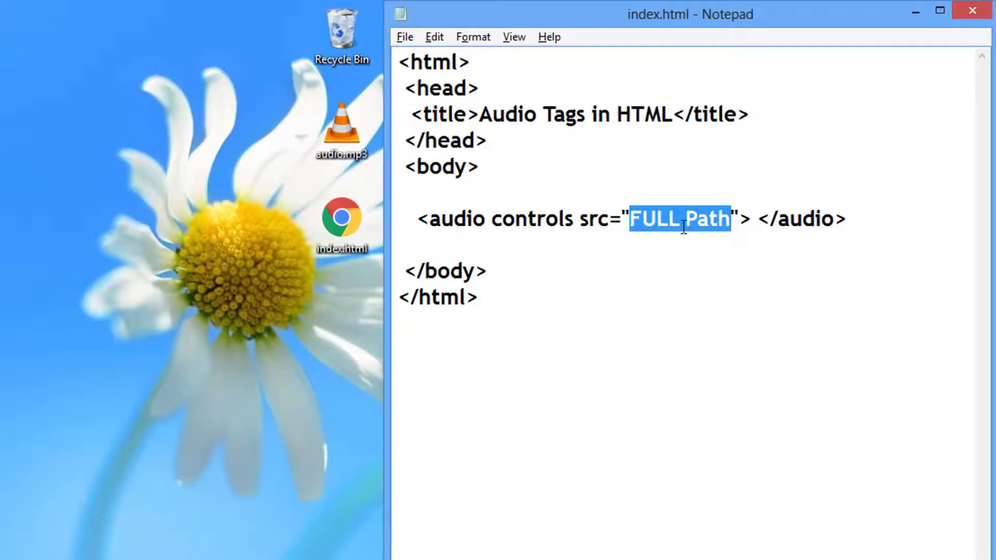
{"action": "key", "text": "BackSpace"}
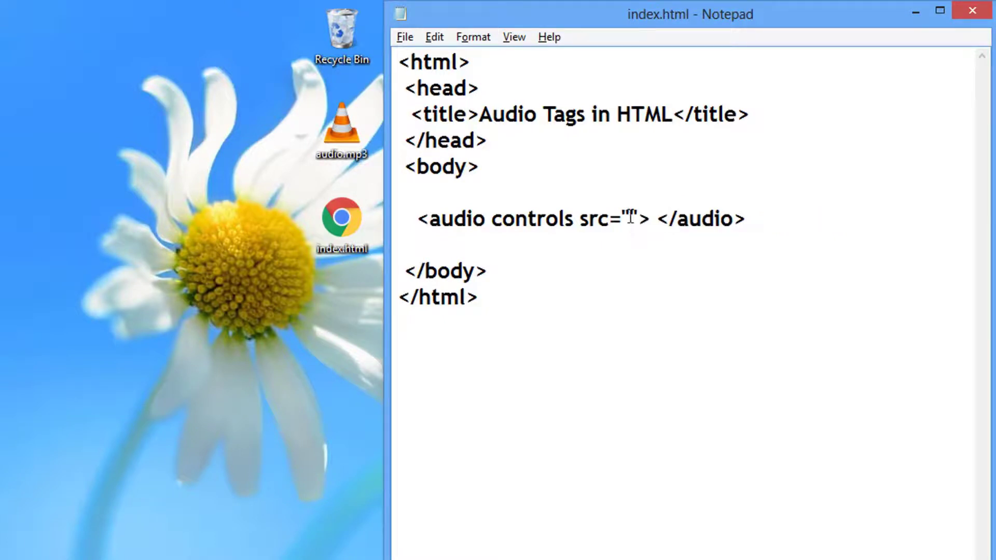
{"action": "right_click", "coordinate": [629, 219]}
{"action": "left_click", "coordinate": [670, 291]}
Prefix the pasted path with file:/// and minimize Notepad.
{"action": "left_click_drag", "start_coordinate": [443, 219], "coordinate": [840, 221]}
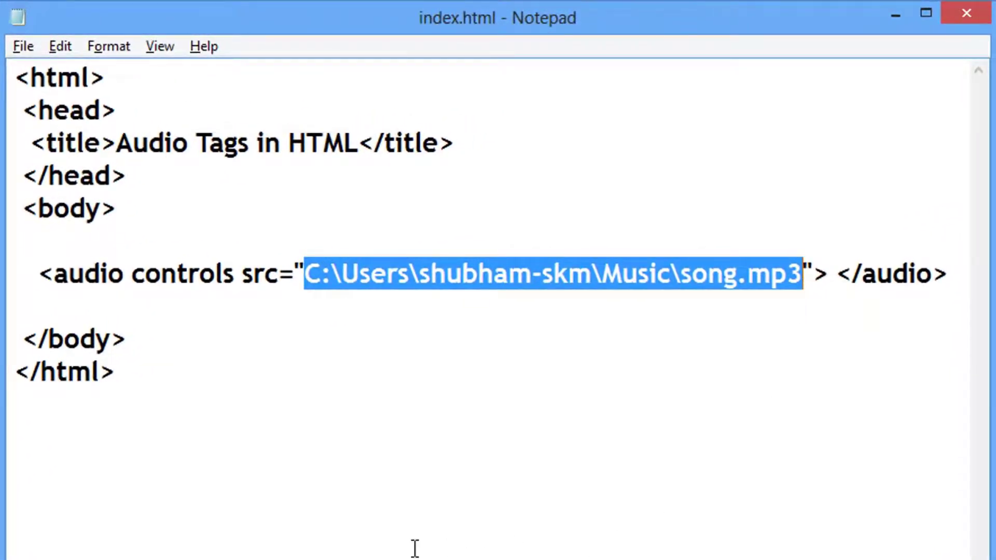
{"action": "left_click", "coordinate": [388, 532]}
{"action": "type", "text": "fi"}
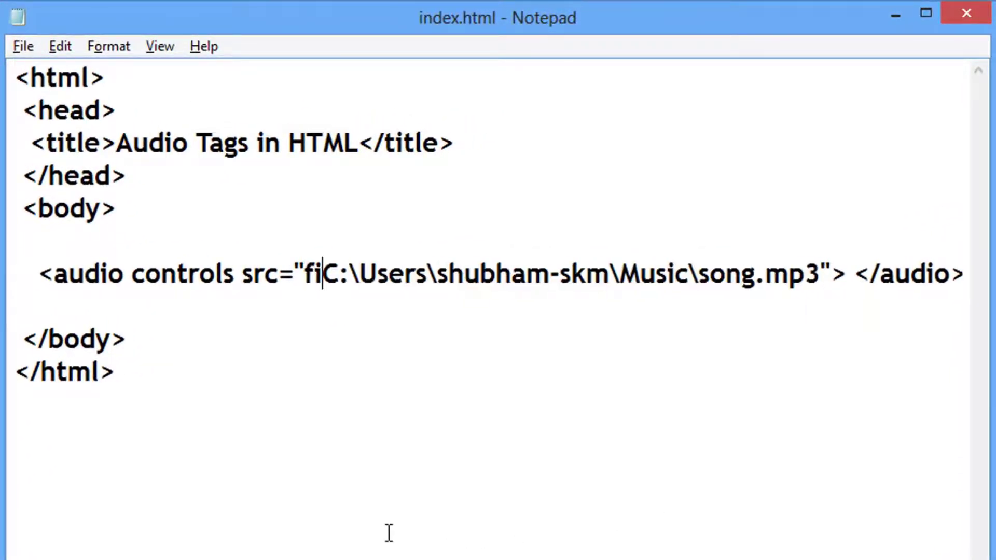
{"action": "type", "text": "le://"}
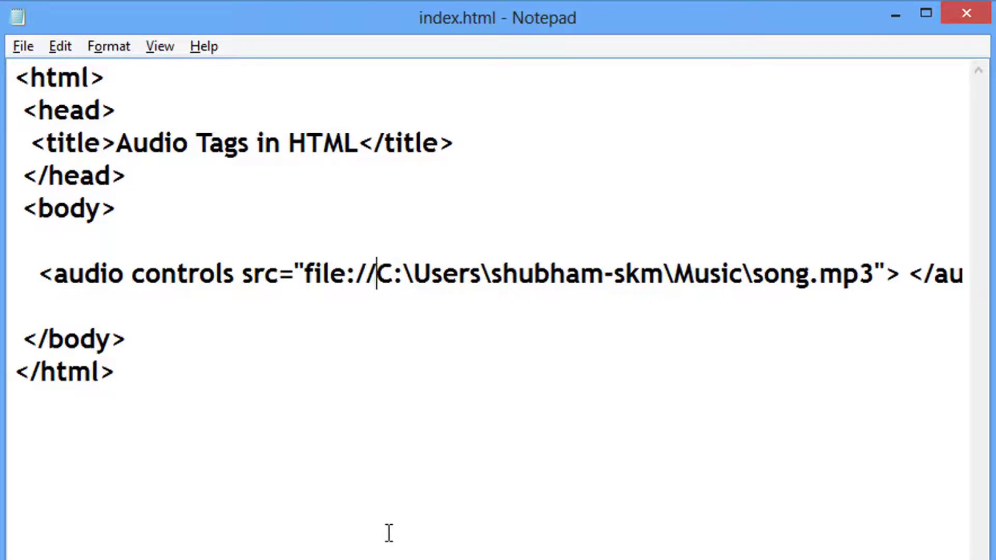
{"action": "type", "text": "/"}
{"action": "left_click_drag", "start_coordinate": [303, 274], "coordinate": [386, 274]}
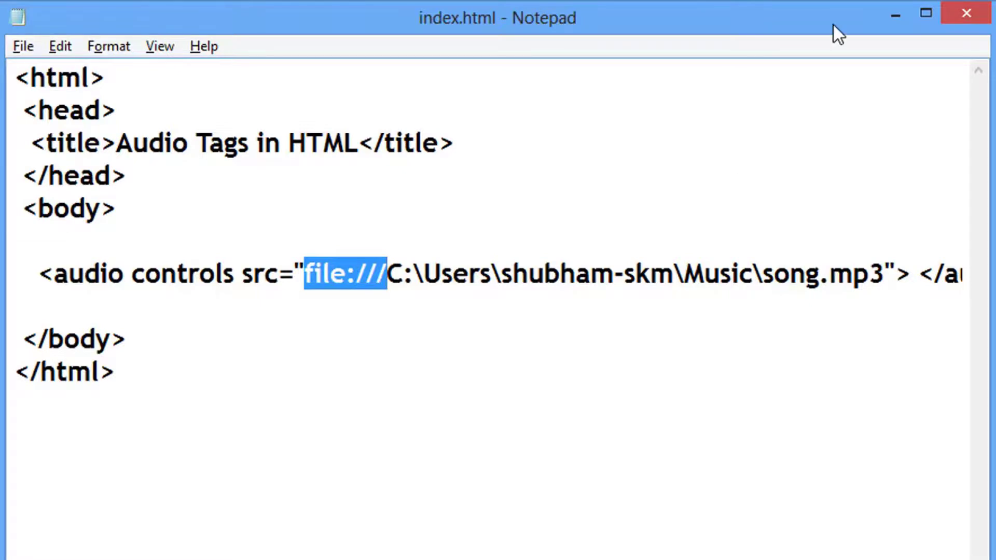
{"action": "left_click", "coordinate": [895, 17]}
Move song.mp3 onto the desktop and delete the full path from src.
{"action": "left_click", "coordinate": [28, 549]}
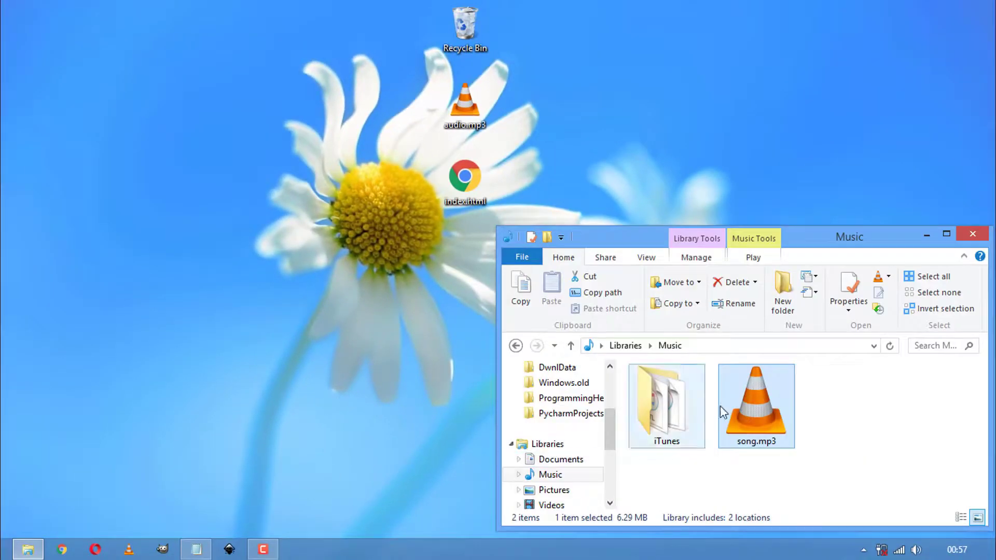
{"action": "left_click_drag", "start_coordinate": [754, 405], "coordinate": [606, 171]}
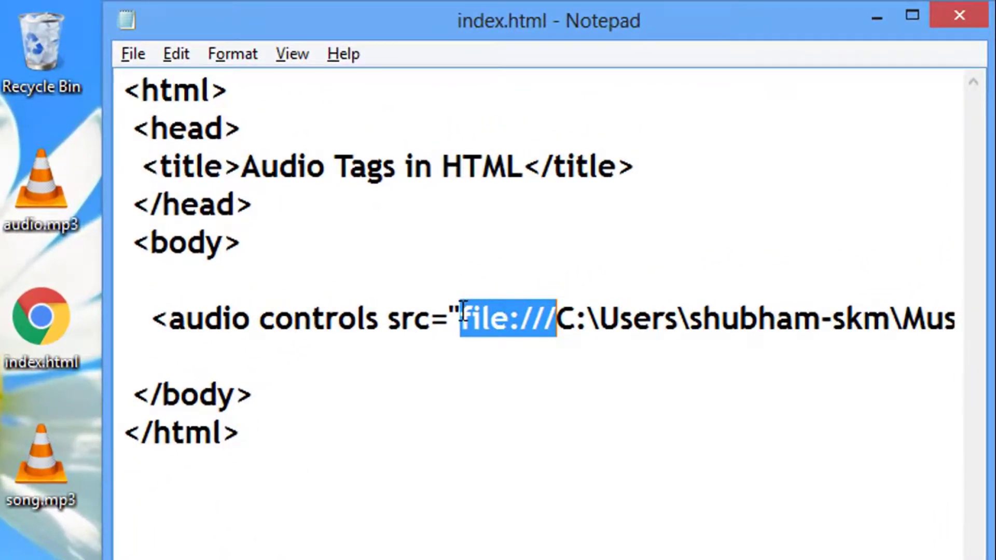
{"action": "left_click_drag", "start_coordinate": [461, 318], "coordinate": [968, 323]}
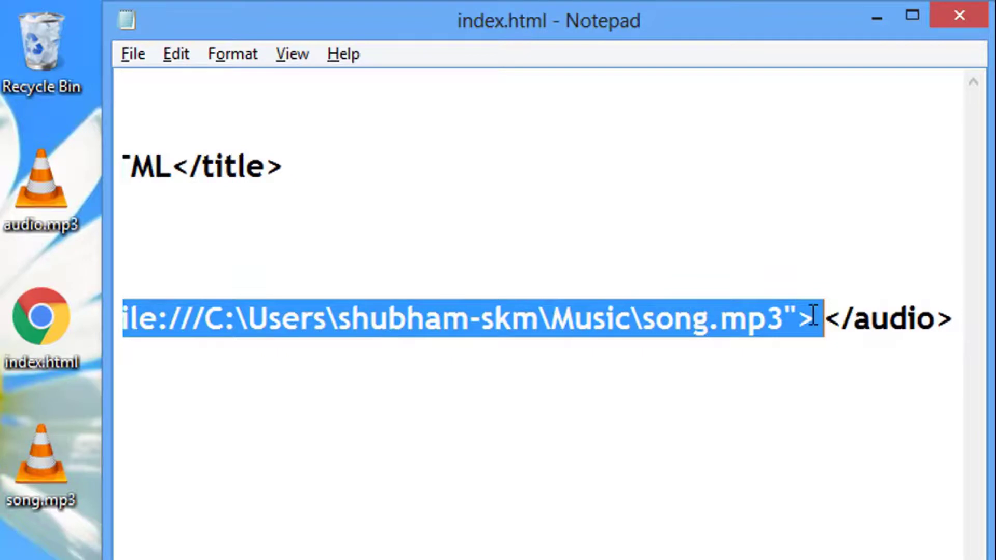
{"action": "left_click_drag", "start_coordinate": [968, 323], "coordinate": [789, 319]}
{"action": "key", "text": "Delete"}
{"action": "type", "text": "son"}
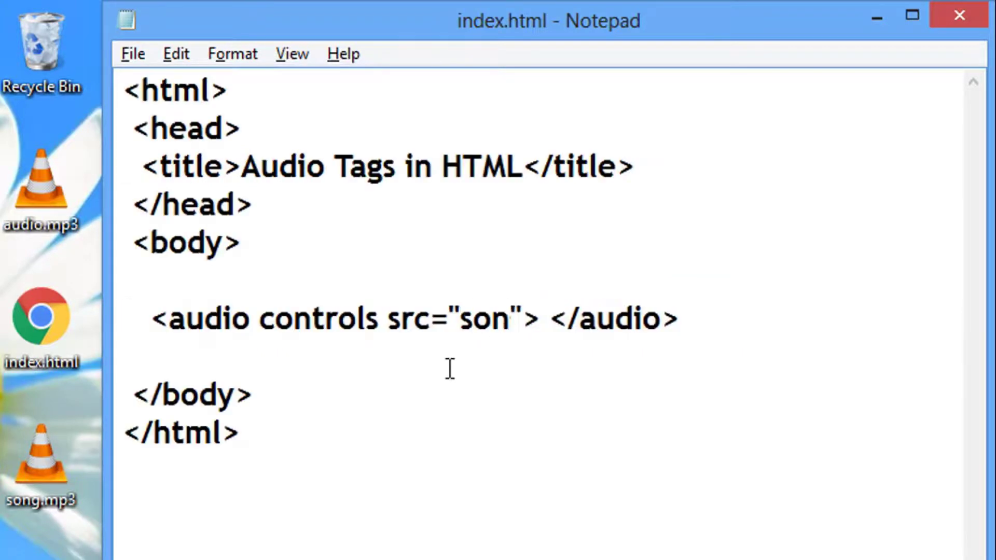
{"action": "type", "text": "g.mp3"}
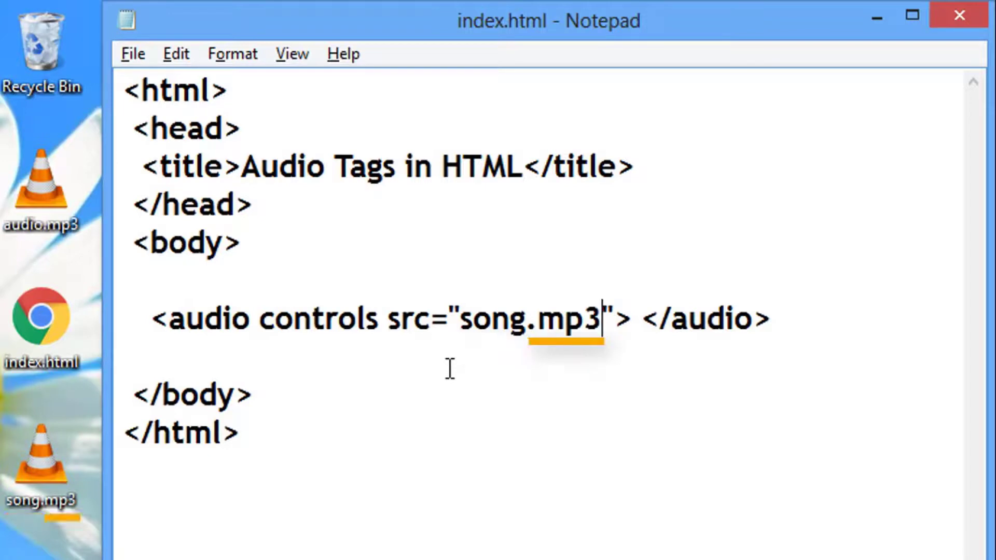
Save index.html with its audio source set to song.mp3.
{"action": "key", "text": "ctrl+End"}
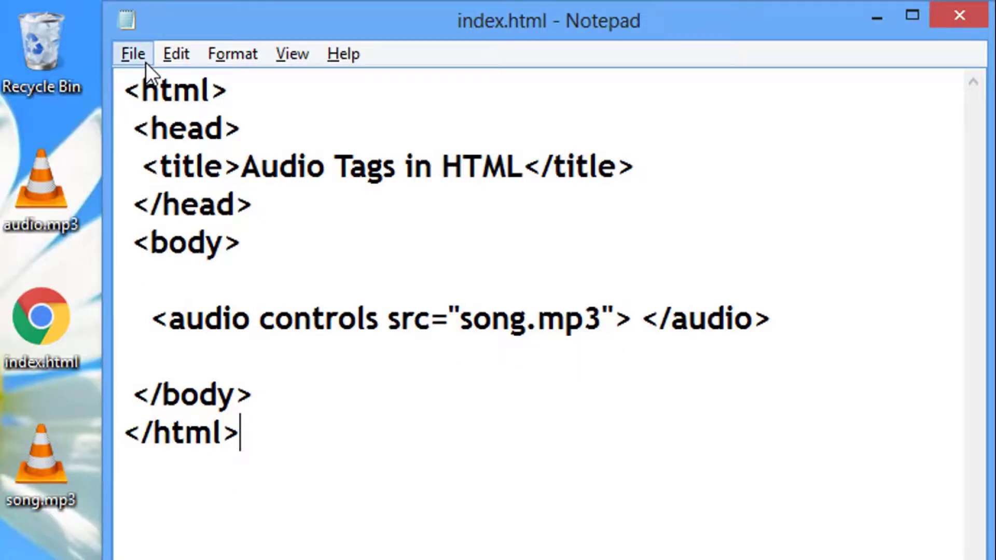
{"action": "left_click", "coordinate": [136, 55]}
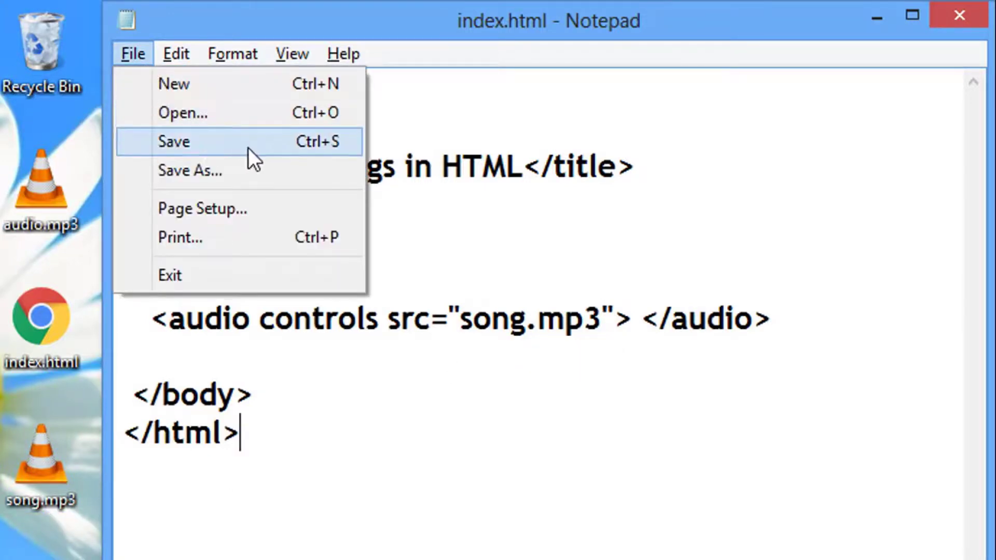
{"action": "left_click", "coordinate": [248, 147]}
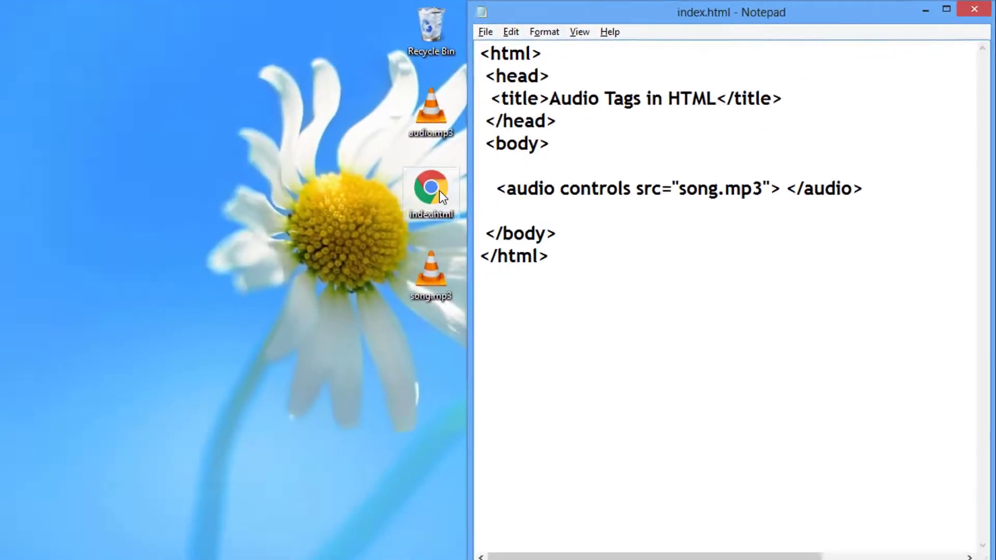
Open index.html with Google Chrome and play song.mp3 in its audio player.
{"action": "double_click", "coordinate": [439, 190]}
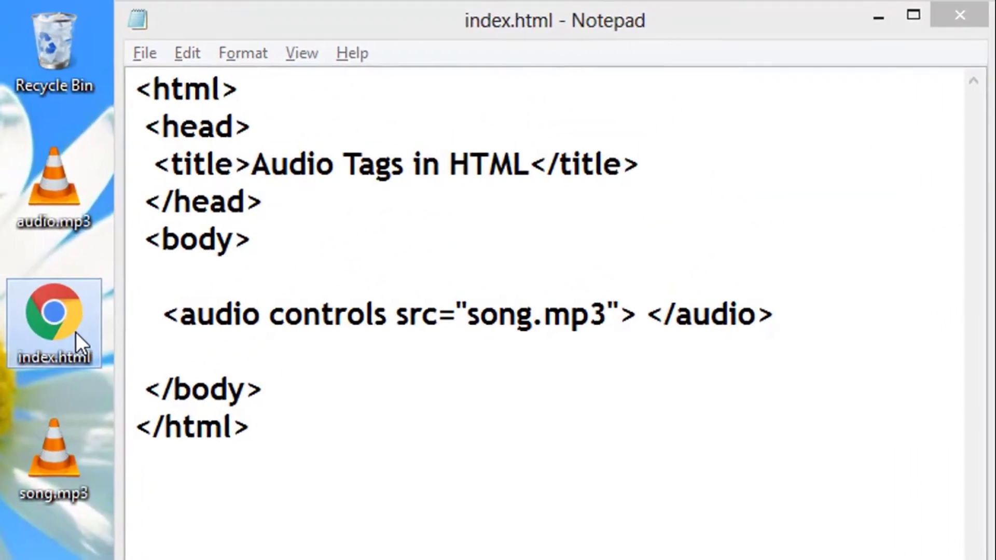
{"action": "right_click", "coordinate": [476, 180]}
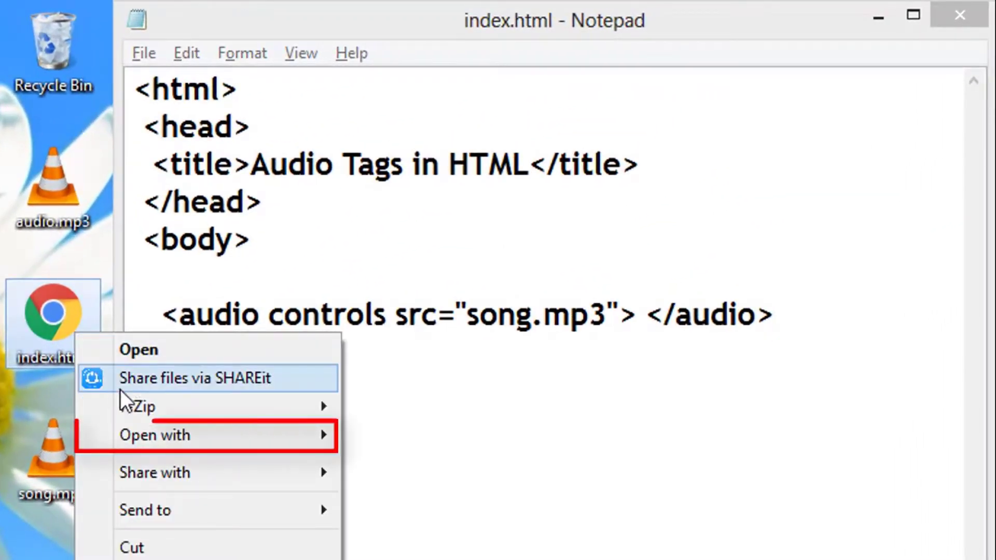
{"action": "mouse_move", "coordinate": [209, 203]}
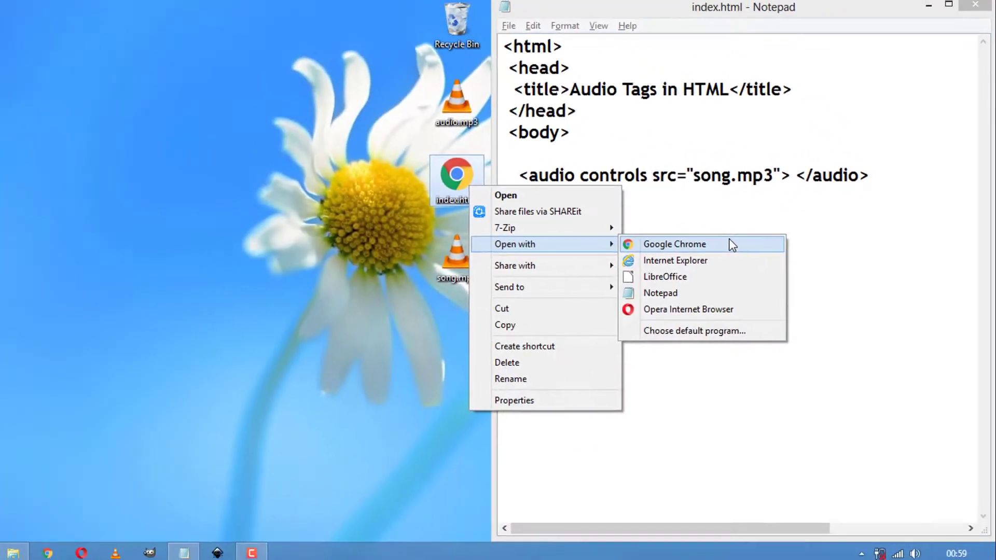
{"action": "left_click", "coordinate": [595, 217]}
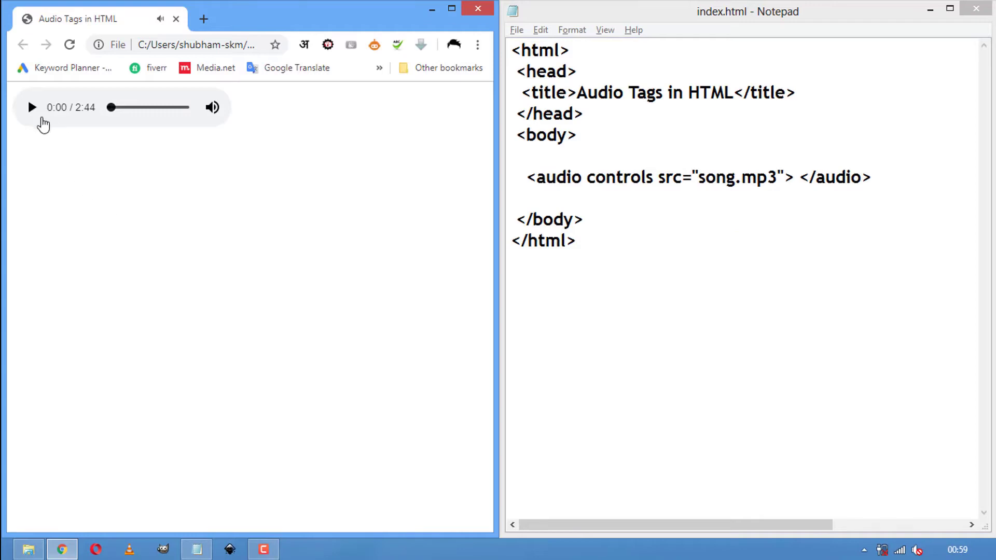
{"action": "left_click", "coordinate": [31, 107]}
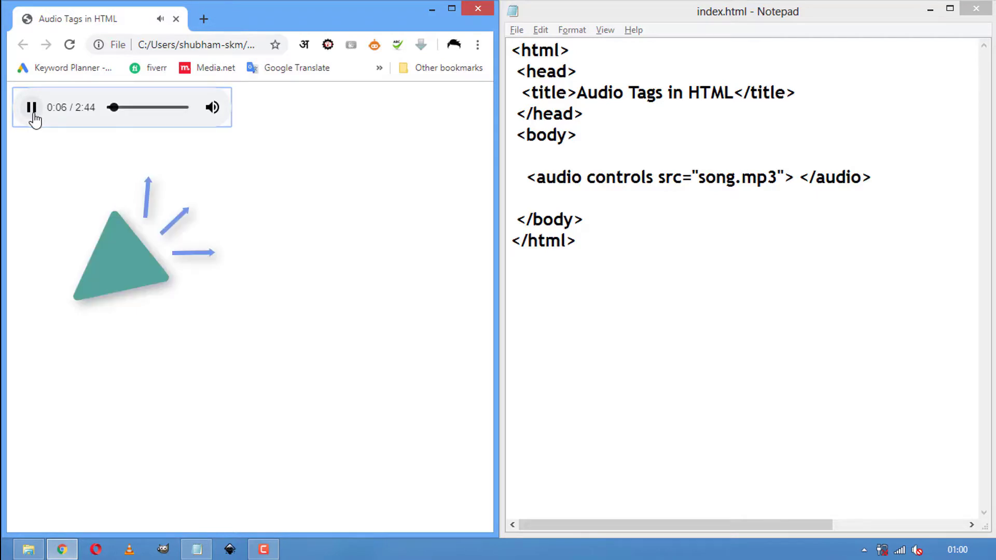
Pause song.mp3 at 0:06 and select all the HTML code in Notepad.
{"action": "left_click", "coordinate": [31, 107]}
{"action": "left_click_drag", "start_coordinate": [595, 243], "coordinate": [467, 26]}
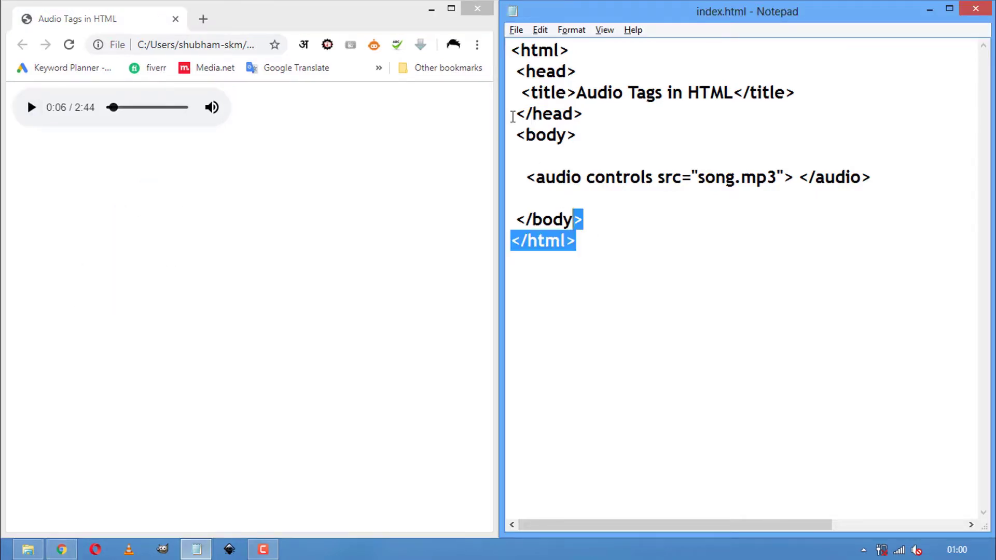
{"action": "type", "text": "Thanks for "}
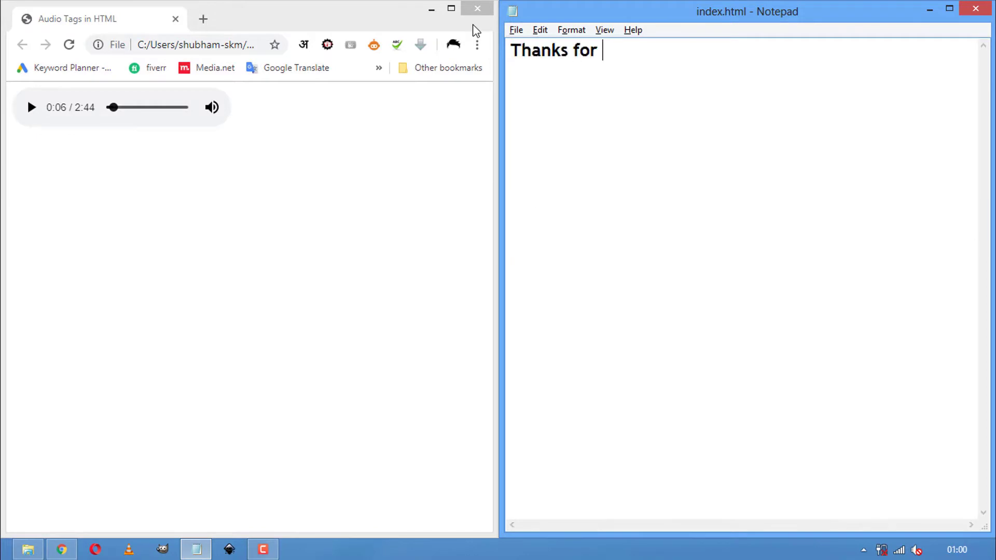
{"action": "type", "text": "Watching :)"}
Type 'Thanks for Watching :)' and 'Have a Good Time :)' on two lines.
{"action": "key", "text": "Return"}
{"action": "type", "text": "Have a"}
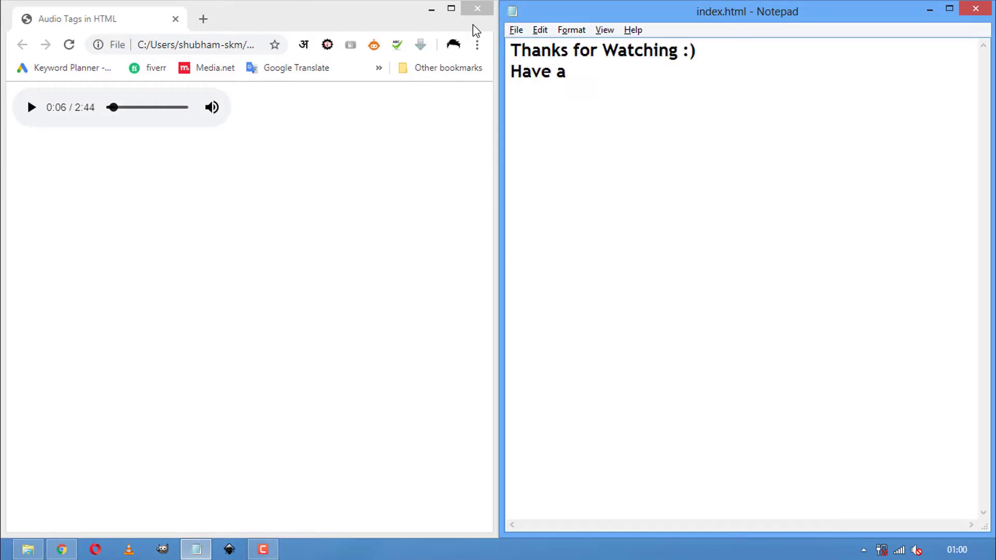
{"action": "type", "text": " Good Time :)"}
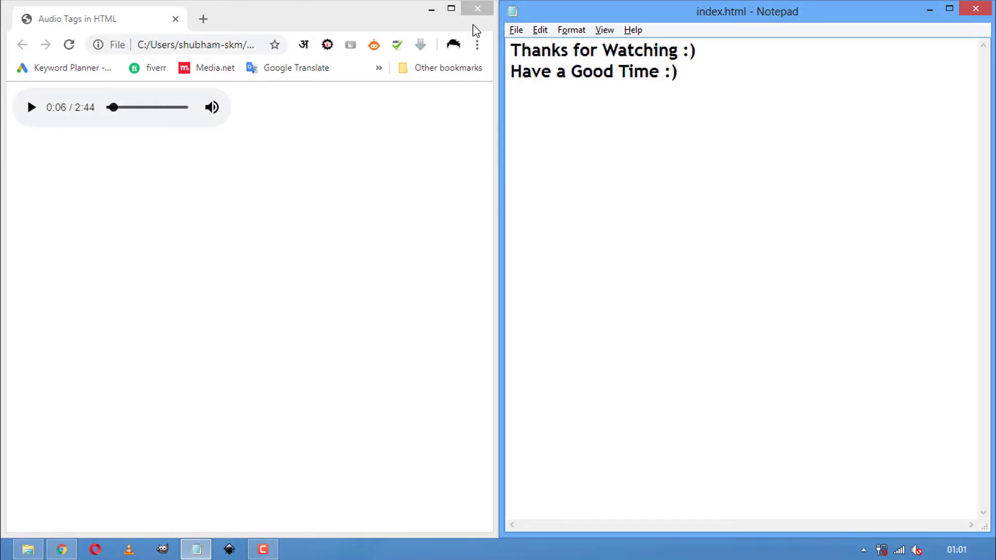